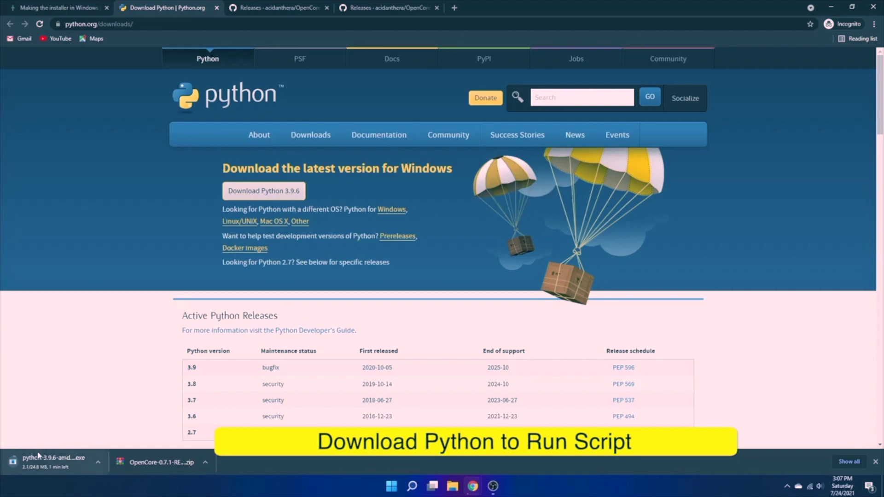
- Cancel the duplicate python-3.9.6-amd64 (2).exe download and extract OpenCore-0.7.1-RELEASE.zip into Documents
{"action": "left_click", "coordinate": [857, 462]}
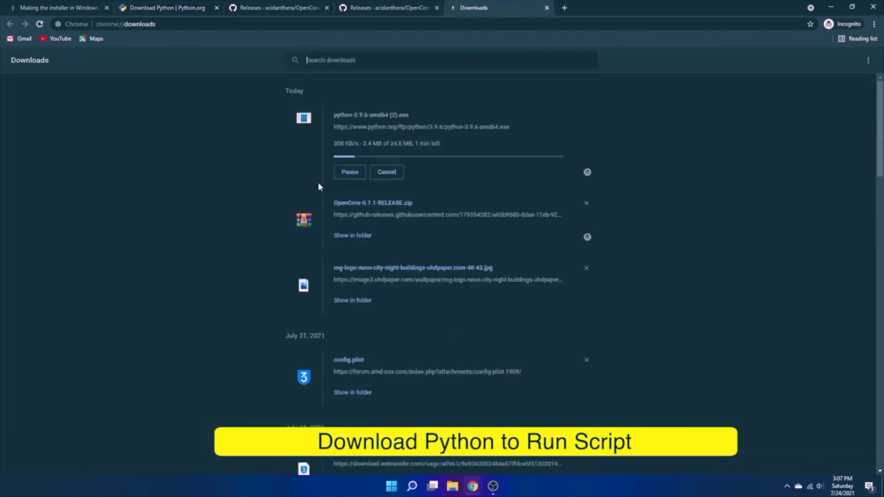
{"action": "left_click", "coordinate": [385, 172]}
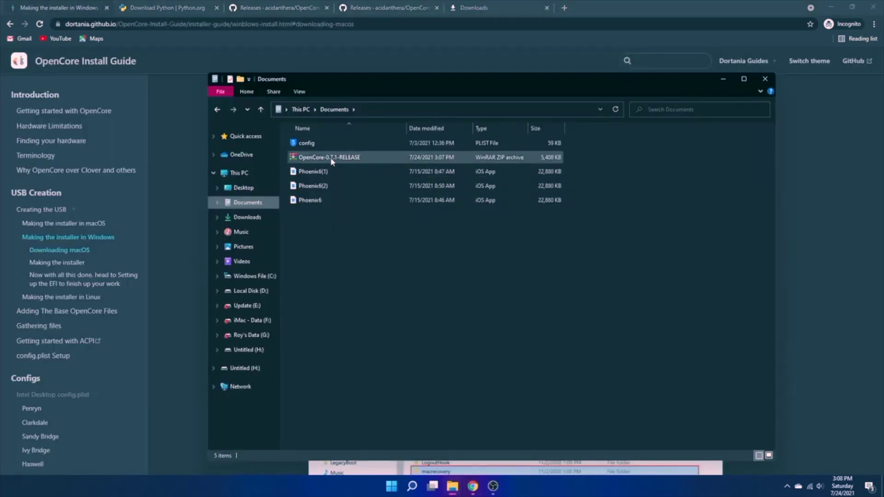
{"action": "right_click", "coordinate": [331, 157]}
{"action": "left_click", "coordinate": [355, 193]}
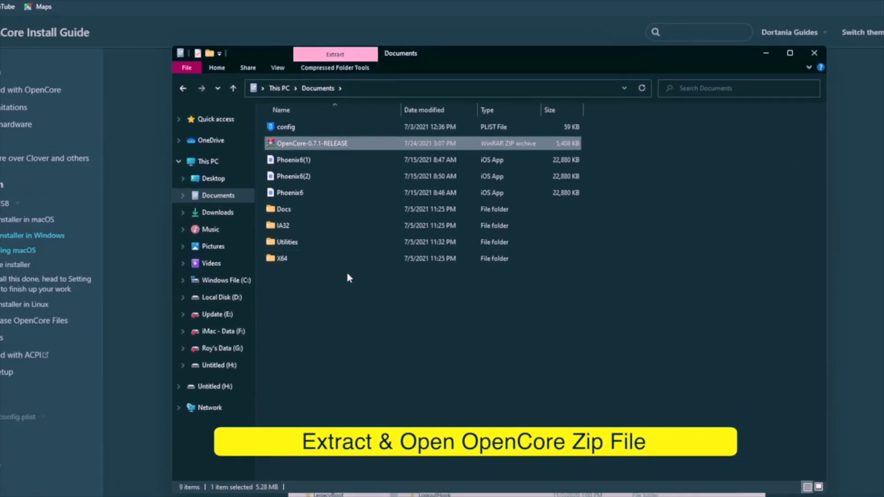
- Open Documents\Utilities\macrecovery, the folder containing macrecovery.py
{"action": "left_click", "coordinate": [310, 241]}
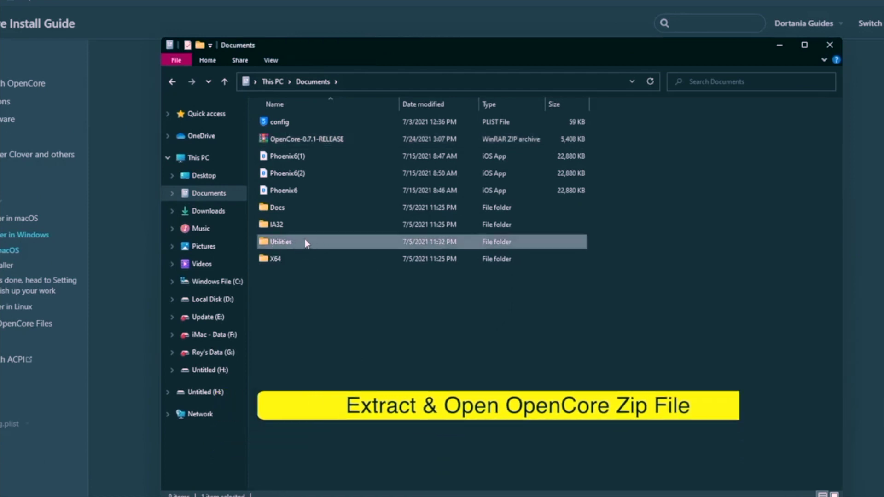
{"action": "double_click", "coordinate": [285, 242]}
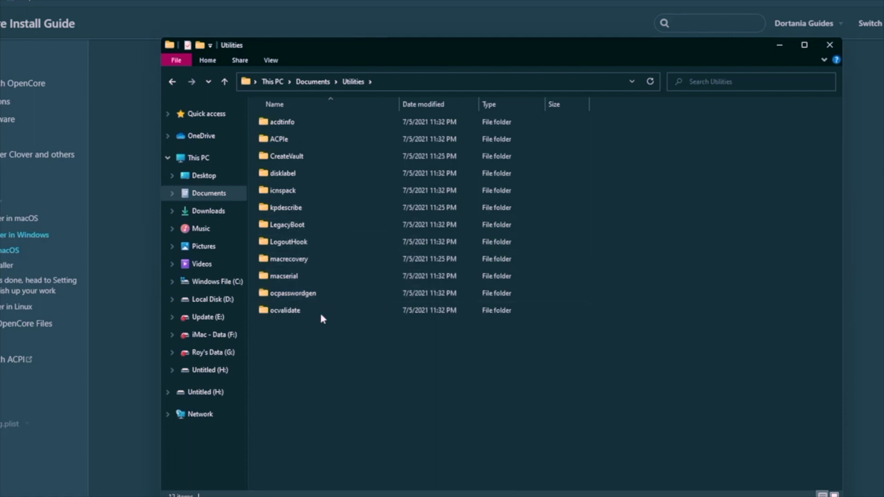
{"action": "double_click", "coordinate": [304, 261]}
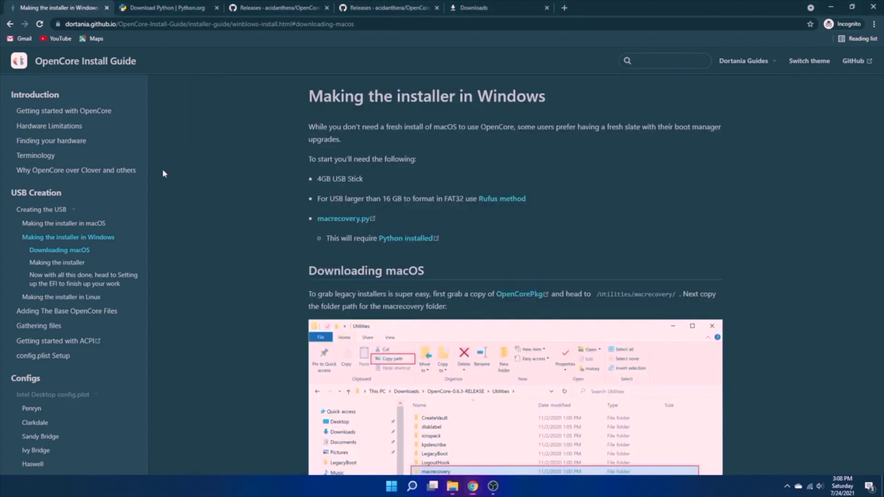
- Launch Command Prompt as administrator from a Start search for 'comm'
{"action": "scroll", "coordinate": [323, 368], "scroll_direction": "down", "scroll_amount": 5}
{"action": "left_click", "coordinate": [392, 487]}
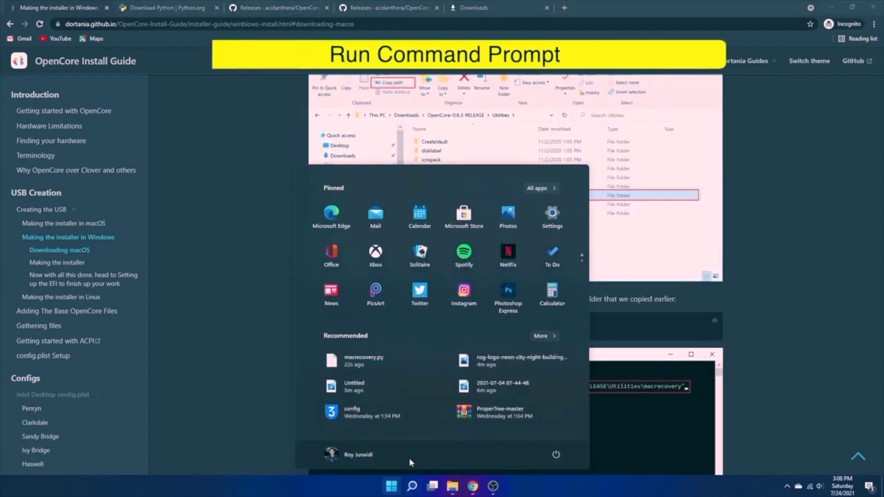
{"action": "type", "text": "comm"}
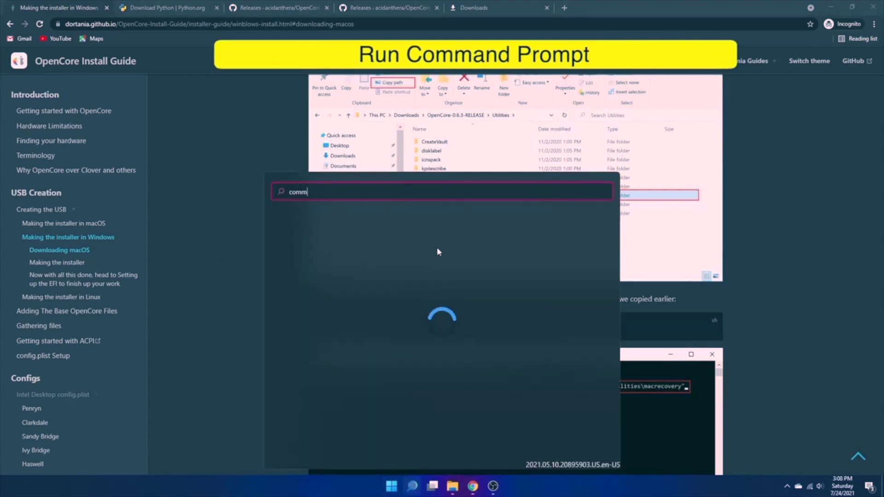
{"action": "right_click", "coordinate": [346, 268]}
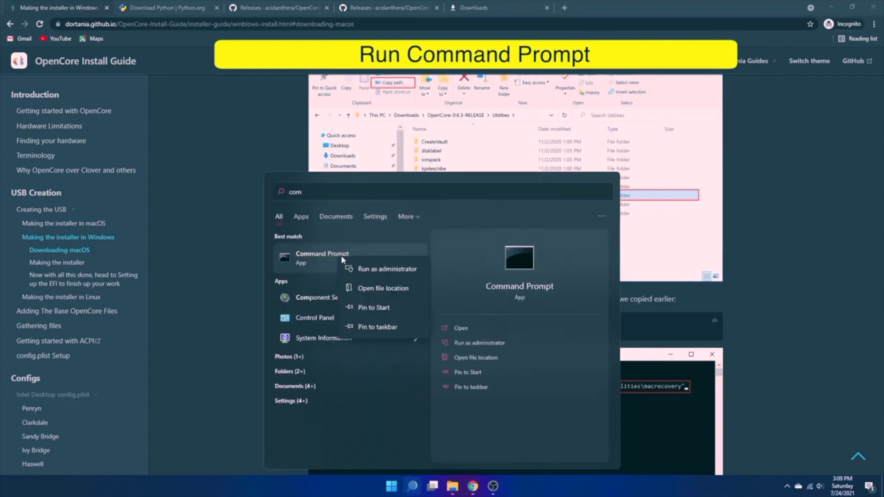
{"action": "left_click", "coordinate": [352, 272]}
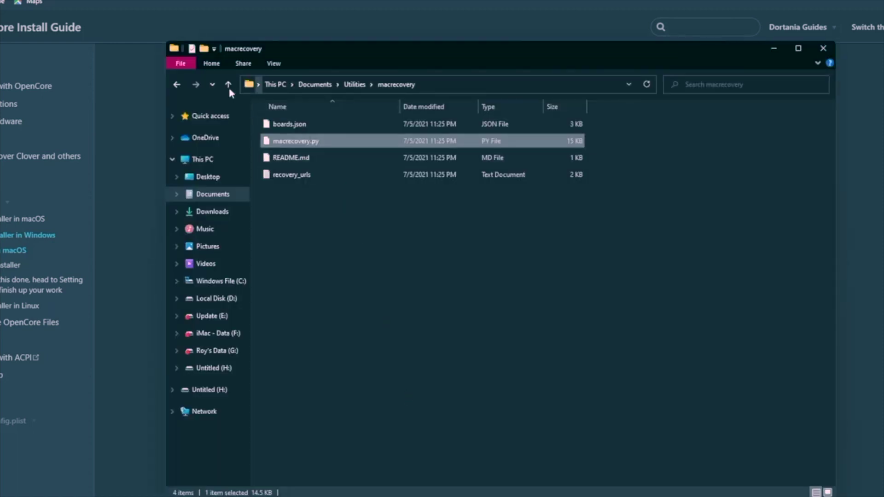
- Copy the macrecovery folder path from Explorer and cd into it in the admin prompt
{"action": "left_click", "coordinate": [228, 85]}
{"action": "double_click", "coordinate": [294, 258]}
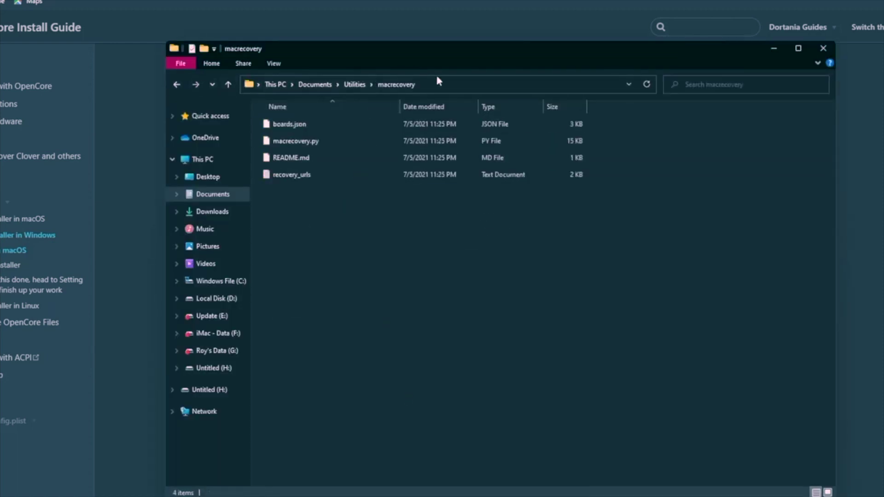
{"action": "left_click", "coordinate": [444, 87]}
{"action": "right_click", "coordinate": [446, 87]}
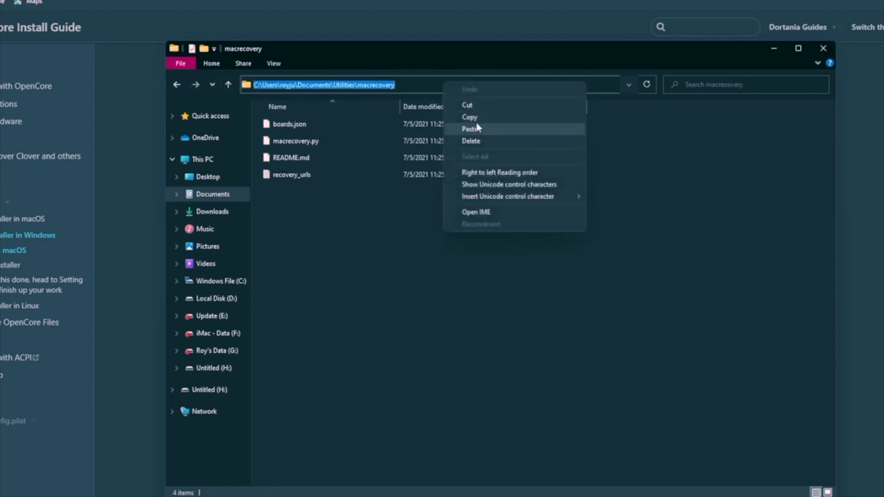
{"action": "left_click", "coordinate": [478, 117]}
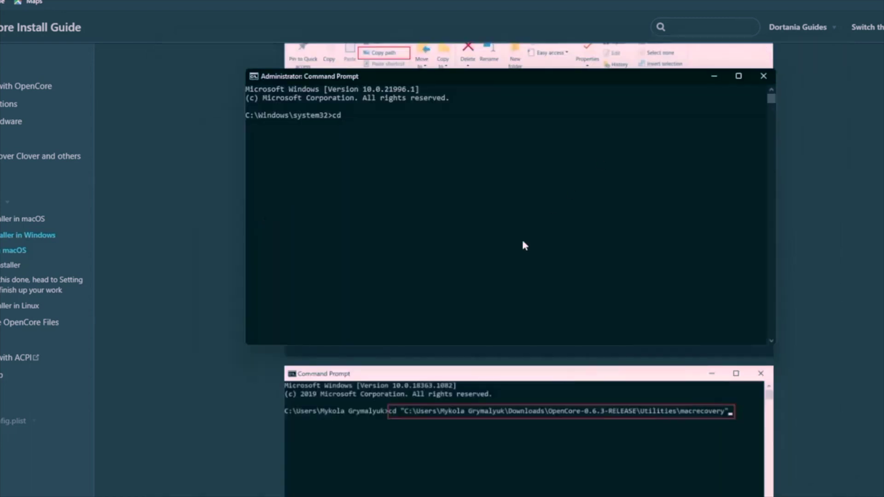
{"action": "key", "text": "ctrl+v"}
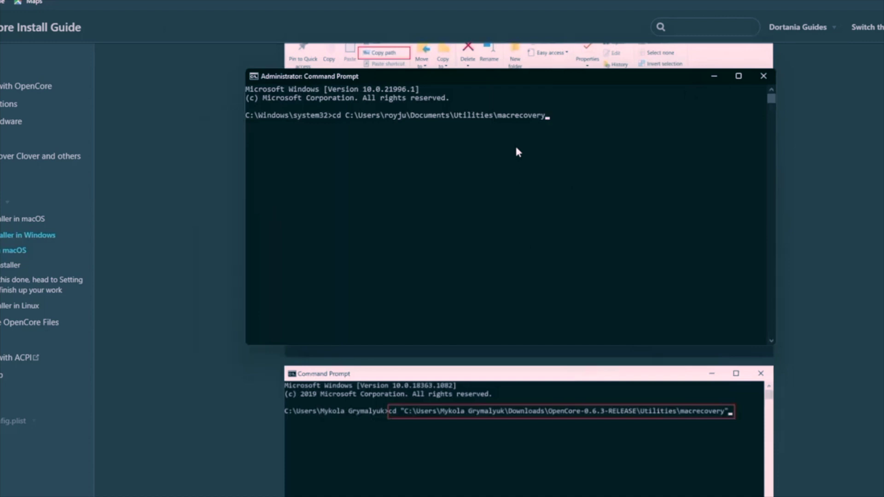
{"action": "key", "text": "Return"}
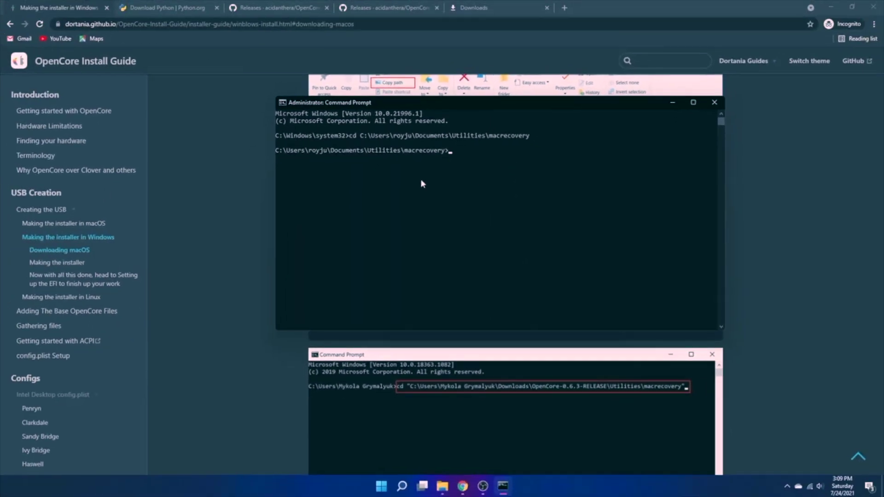
- Copy the Big Sur 'python macrecovery.py' download command from the OpenCore guide
{"action": "left_click", "coordinate": [174, 216]}
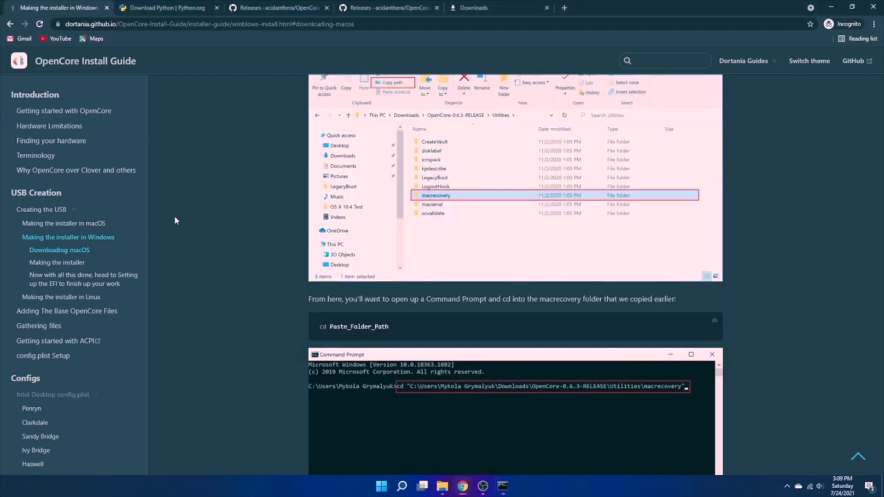
{"action": "scroll", "coordinate": [174, 215], "scroll_direction": "up", "scroll_amount": 1}
{"action": "scroll", "coordinate": [174, 216], "scroll_direction": "down", "scroll_amount": 6}
{"action": "scroll", "coordinate": [174, 217], "scroll_direction": "down", "scroll_amount": 2}
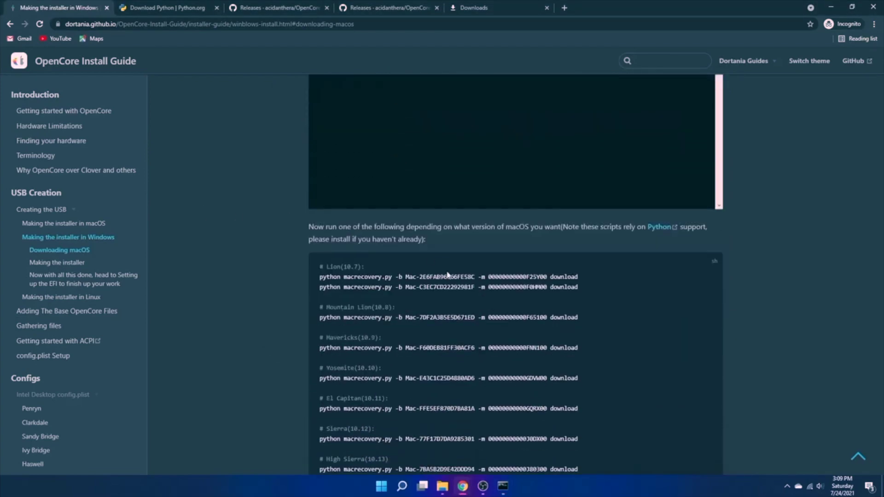
{"action": "scroll", "coordinate": [297, 303], "scroll_direction": "up", "scroll_amount": 2}
{"action": "scroll", "coordinate": [337, 280], "scroll_direction": "down", "scroll_amount": 3}
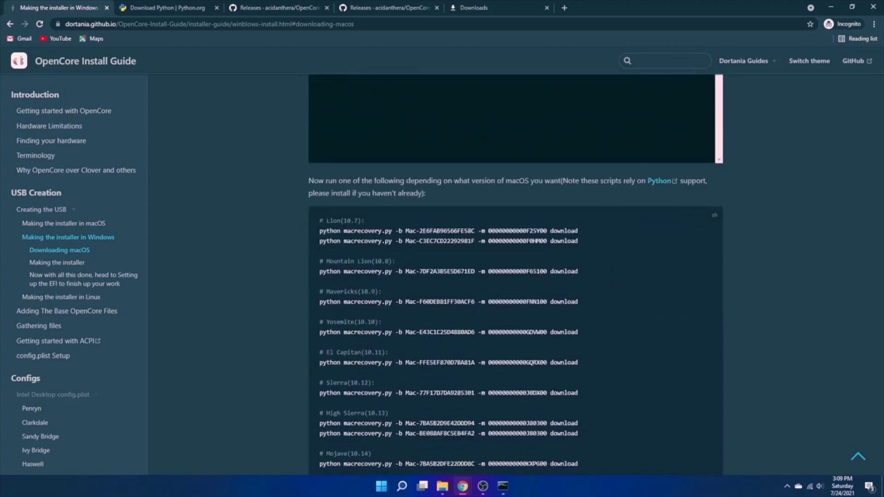
{"action": "left_click_drag", "start_coordinate": [318, 220], "coordinate": [385, 221]}
{"action": "left_click", "coordinate": [377, 250]}
{"action": "scroll", "coordinate": [345, 280], "scroll_direction": "up", "scroll_amount": 1}
{"action": "scroll", "coordinate": [312, 312], "scroll_direction": "down", "scroll_amount": 1}
{"action": "scroll", "coordinate": [515, 276], "scroll_direction": "down", "scroll_amount": 2}
{"action": "scroll", "coordinate": [516, 276], "scroll_direction": "down", "scroll_amount": 1}
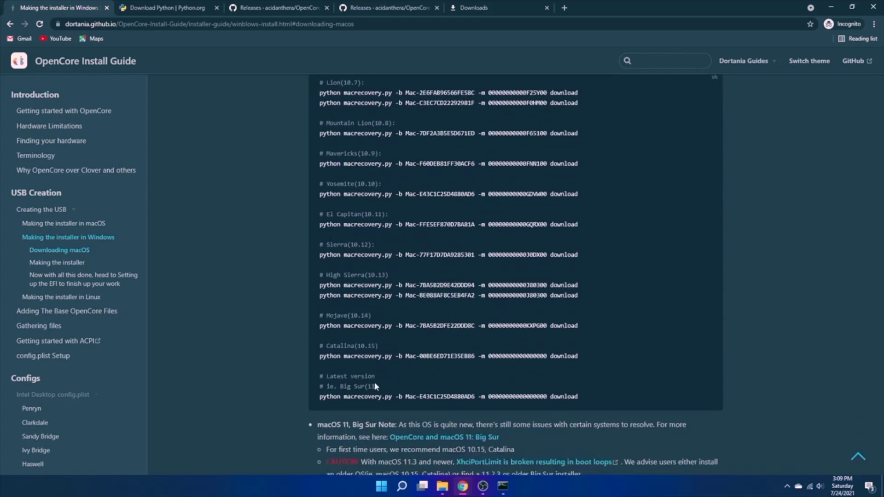
{"action": "scroll", "coordinate": [375, 387], "scroll_direction": "down", "scroll_amount": 1}
{"action": "left_click_drag", "start_coordinate": [317, 352], "coordinate": [584, 352]}
{"action": "right_click", "coordinate": [398, 358]}
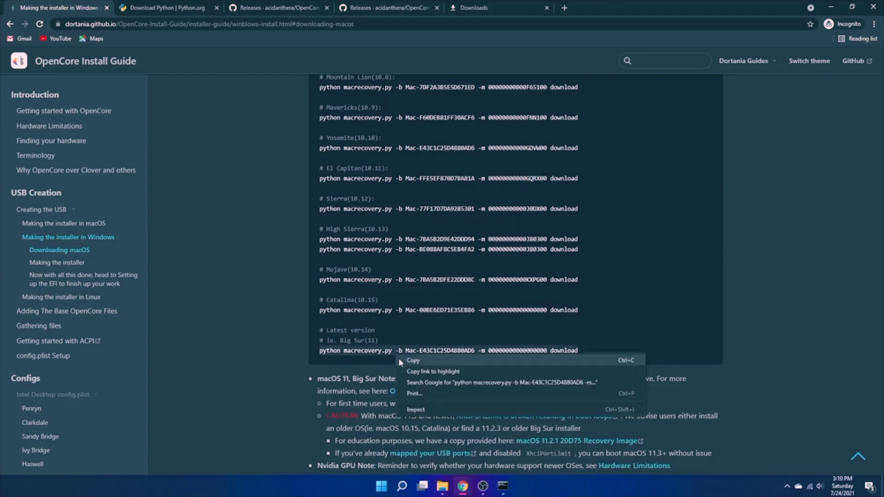
{"action": "left_click", "coordinate": [407, 362]}
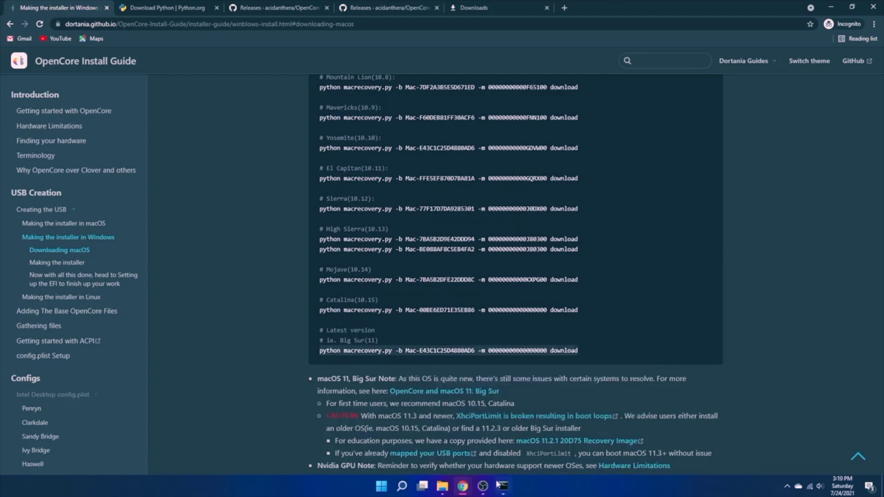
- Paste the command into the admin Command Prompt and run it to fetch BaseSystem.dmg
{"action": "left_click", "coordinate": [502, 486]}
{"action": "right_click", "coordinate": [446, 163]}
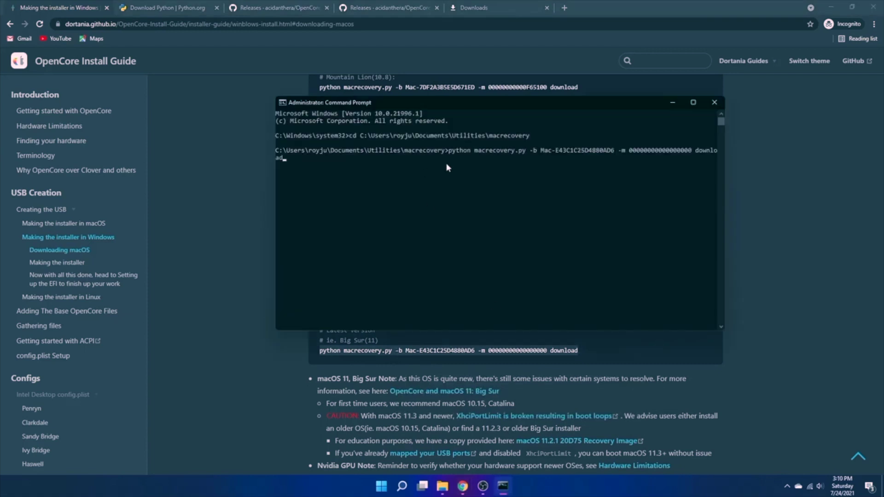
{"action": "key", "text": "Return"}
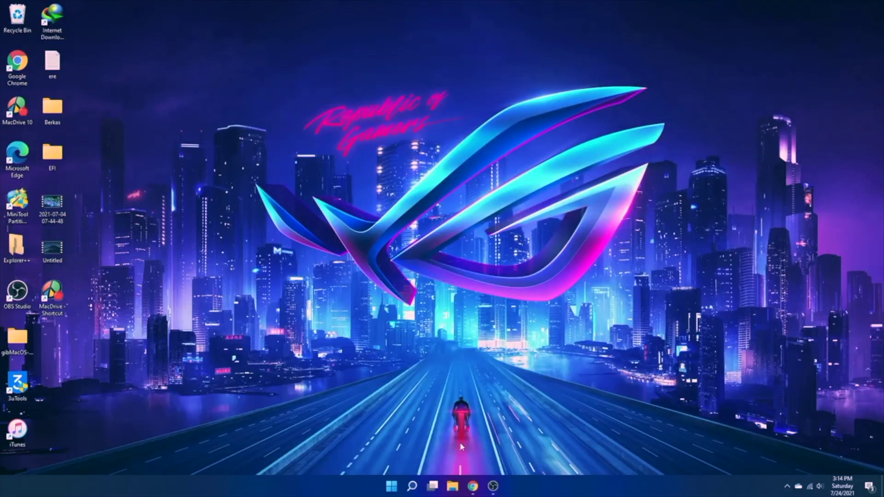
- Check the macrecovery folder in Documents\Utilities for the downloaded BaseSystem files
{"action": "left_click", "coordinate": [449, 485]}
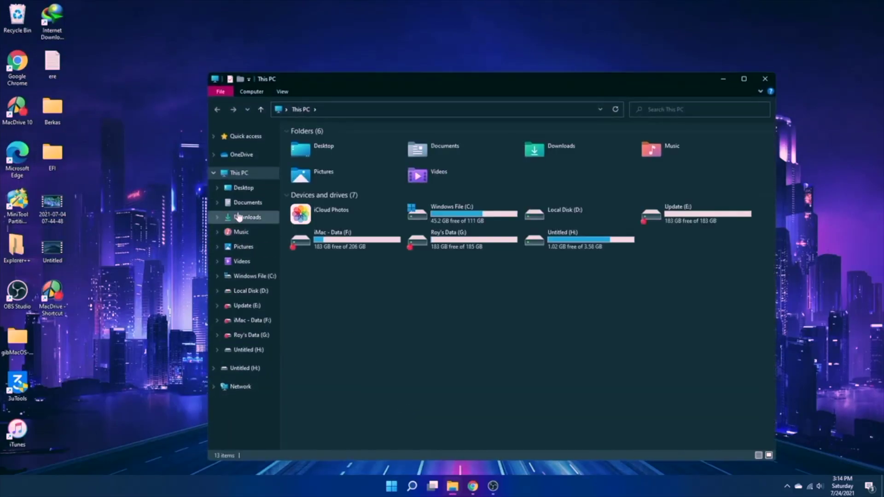
{"action": "left_click", "coordinate": [249, 218]}
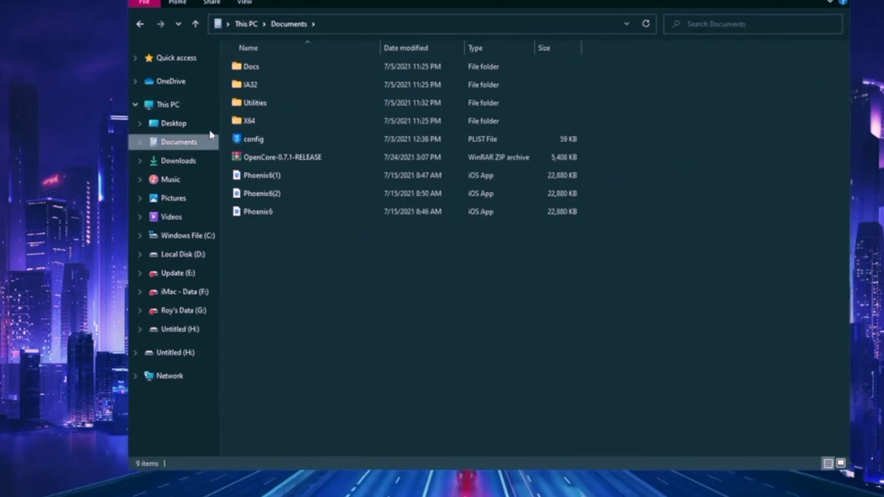
{"action": "left_click", "coordinate": [272, 152]}
{"action": "double_click", "coordinate": [256, 105]}
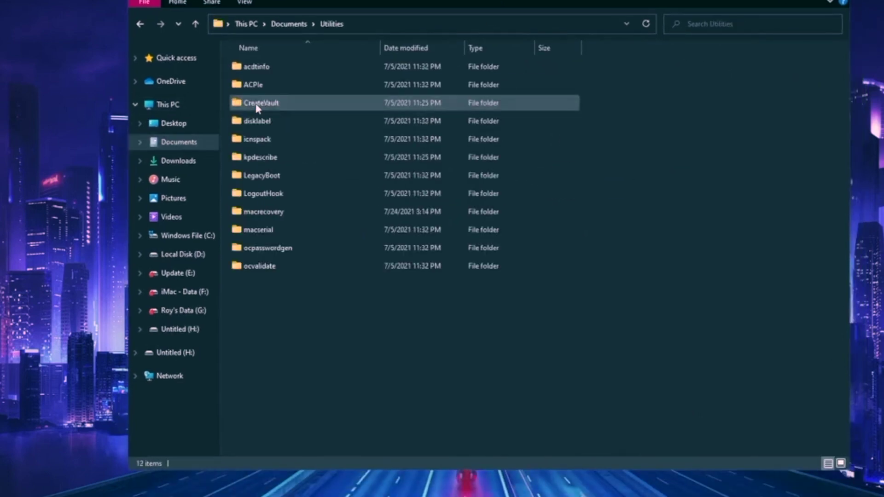
{"action": "double_click", "coordinate": [263, 213]}
{"action": "left_click_drag", "start_coordinate": [288, 216], "coordinate": [295, 63]}
{"action": "left_click", "coordinate": [327, 216]}
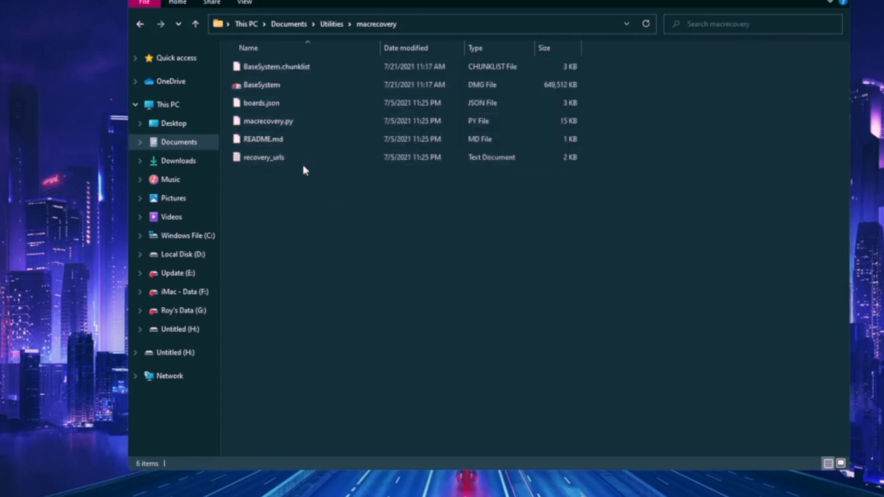
- Rename the Untitled (H:) USB drive to Installer, granting administrator permission
{"action": "left_click", "coordinate": [180, 329]}
{"action": "left_click", "coordinate": [176, 293]}
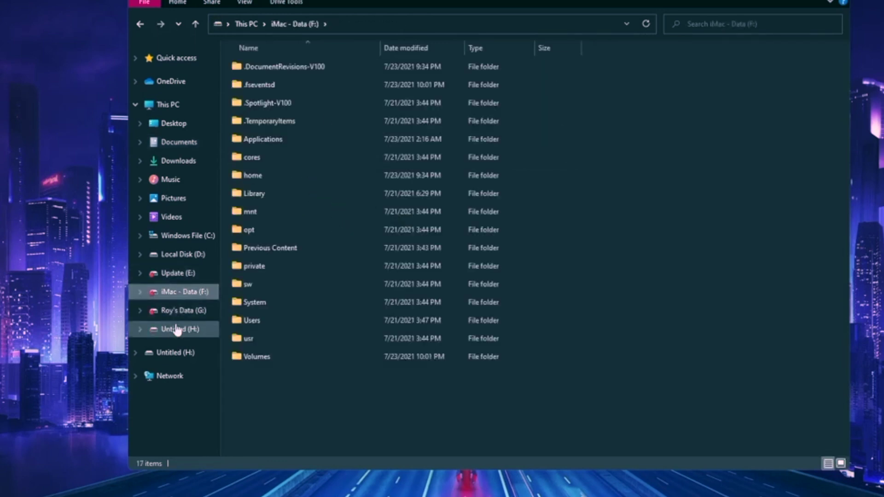
{"action": "left_click", "coordinate": [171, 330]}
{"action": "right_click", "coordinate": [173, 336]}
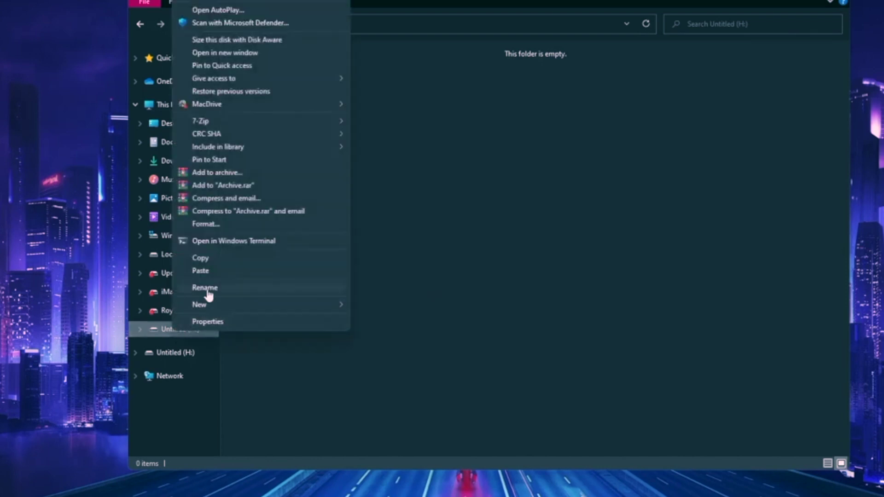
{"action": "left_click", "coordinate": [208, 296]}
{"action": "type", "text": "Ins"}
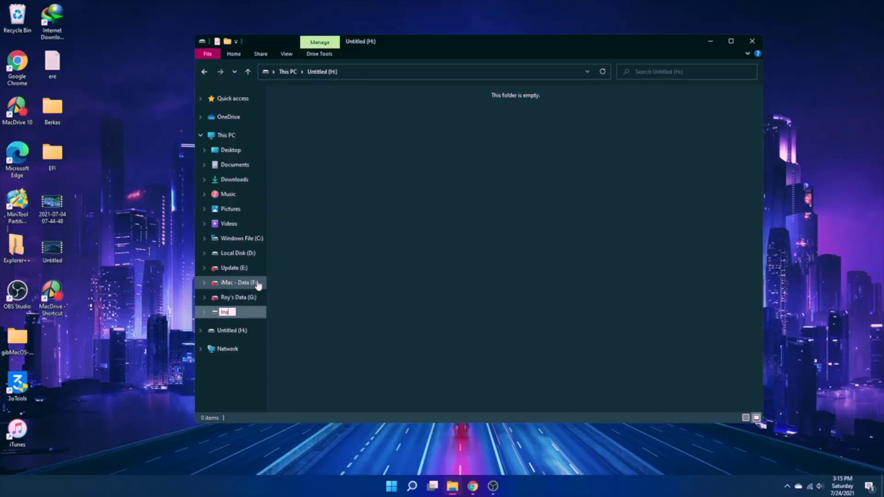
{"action": "type", "text": "taller"}
{"action": "key", "text": "Return"}
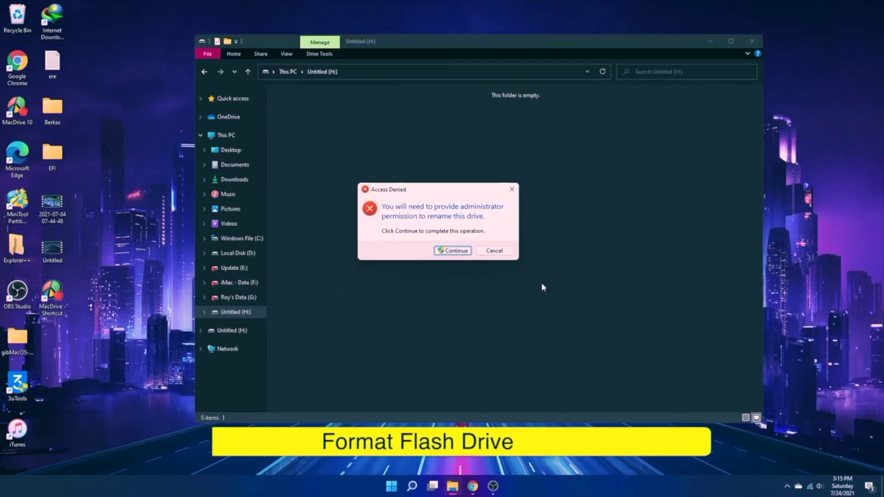
{"action": "left_click", "coordinate": [466, 250]}
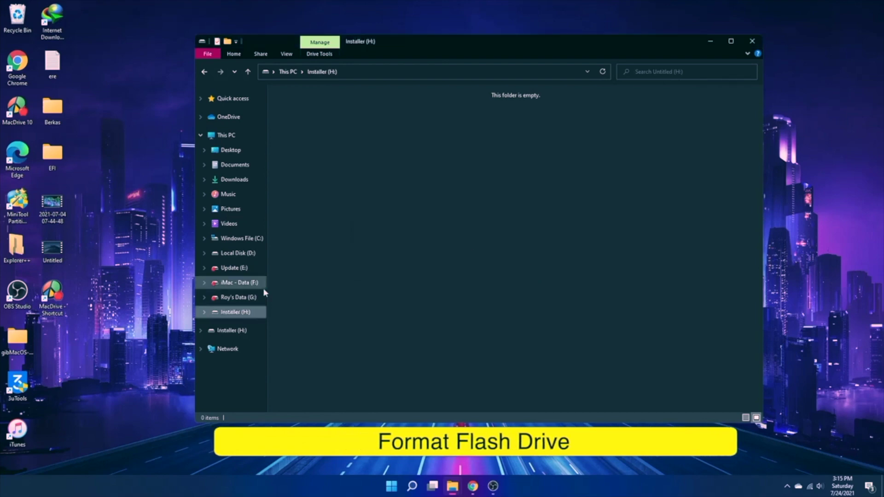
{"action": "left_click", "coordinate": [204, 72]}
- Open Disk Management through a Windows search for 'disk'
{"action": "left_click", "coordinate": [230, 312]}
{"action": "left_click", "coordinate": [412, 486]}
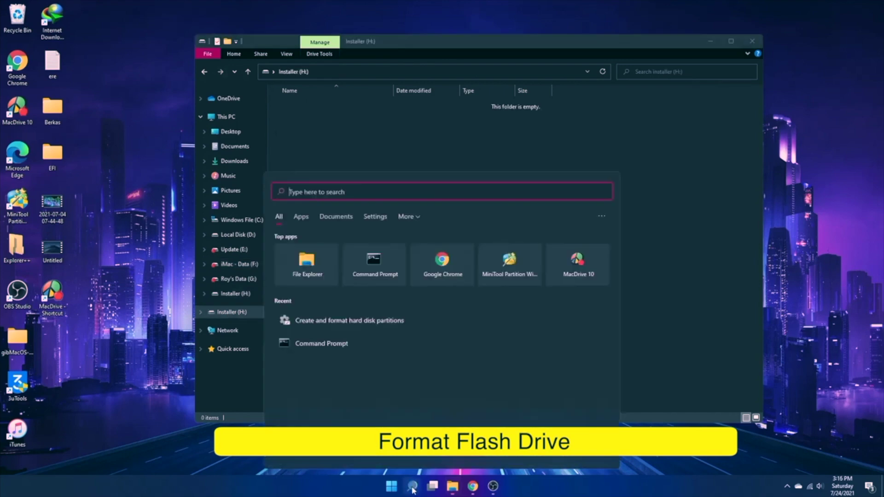
{"action": "type", "text": "disk"}
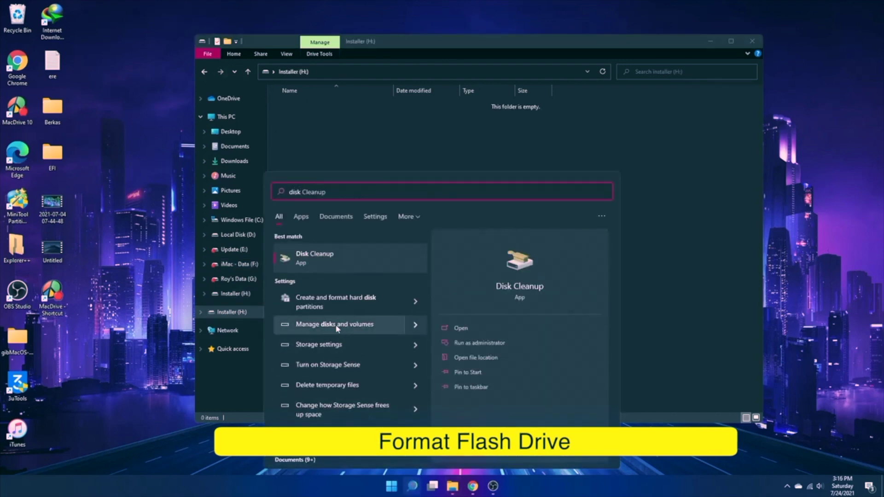
{"action": "left_click", "coordinate": [335, 302]}
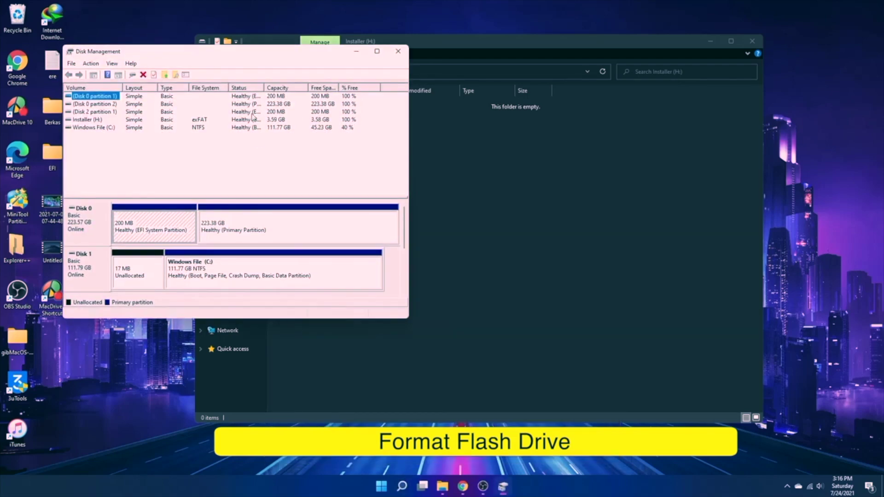
{"action": "left_click_drag", "start_coordinate": [245, 54], "coordinate": [600, 51]}
- Format the Installer (H:) volume as FAT32, confirm the erase warning, and close Disk Management
{"action": "scroll", "coordinate": [575, 249], "scroll_direction": "down", "scroll_amount": 2}
{"action": "left_click", "coordinate": [576, 252]}
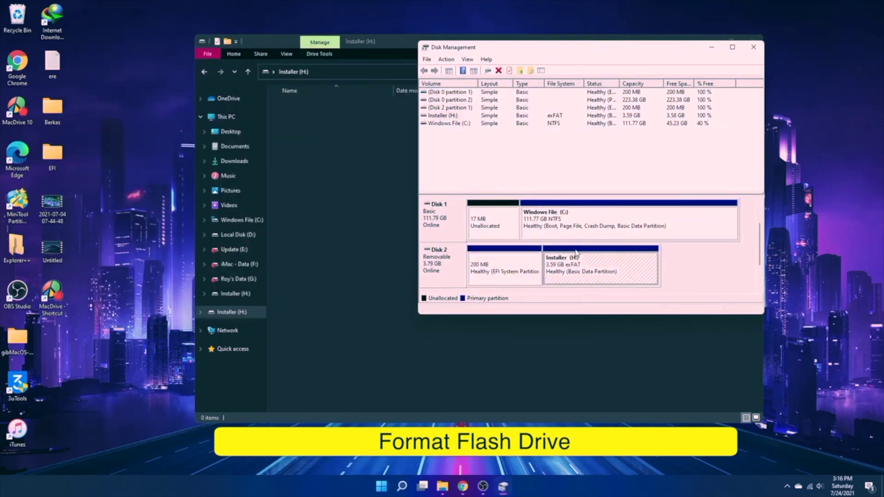
{"action": "right_click", "coordinate": [441, 116]}
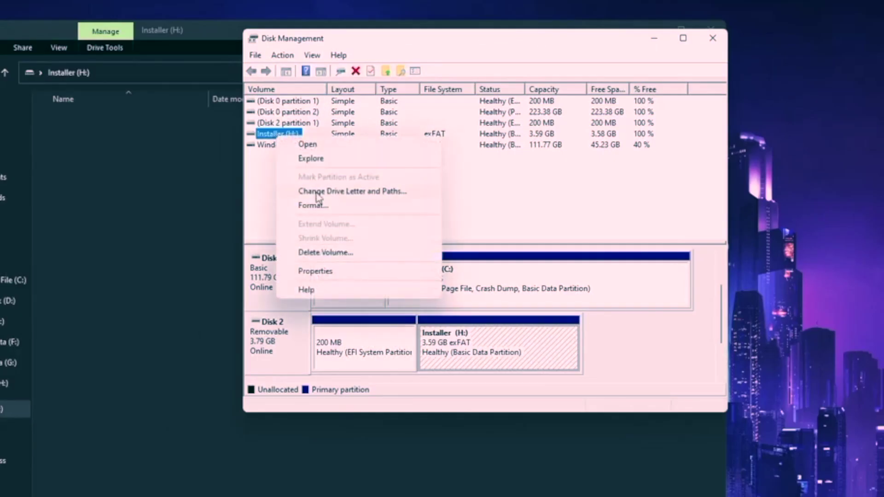
{"action": "left_click", "coordinate": [316, 206]}
{"action": "left_click", "coordinate": [487, 199]}
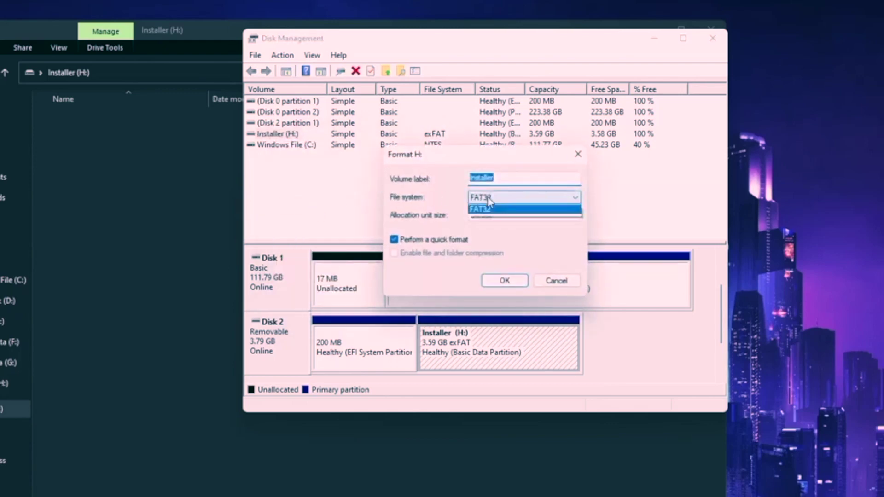
{"action": "left_click", "coordinate": [481, 226]}
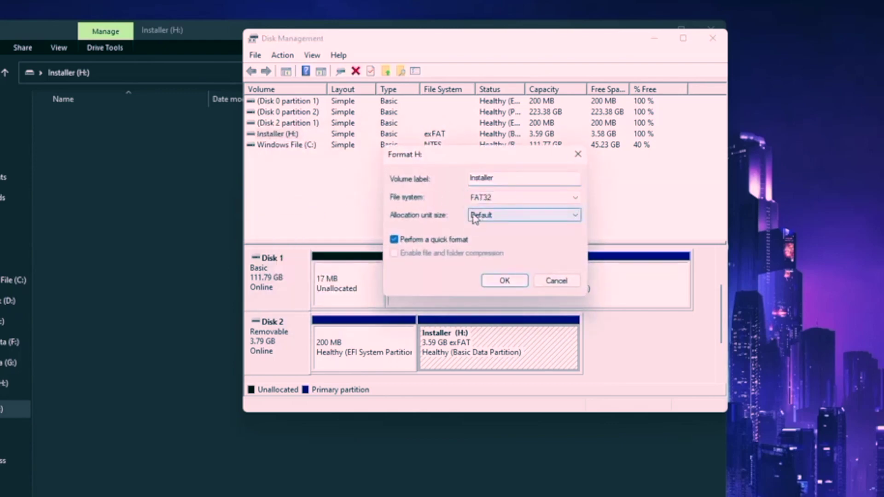
{"action": "left_click", "coordinate": [504, 280]}
{"action": "left_click", "coordinate": [339, 355]}
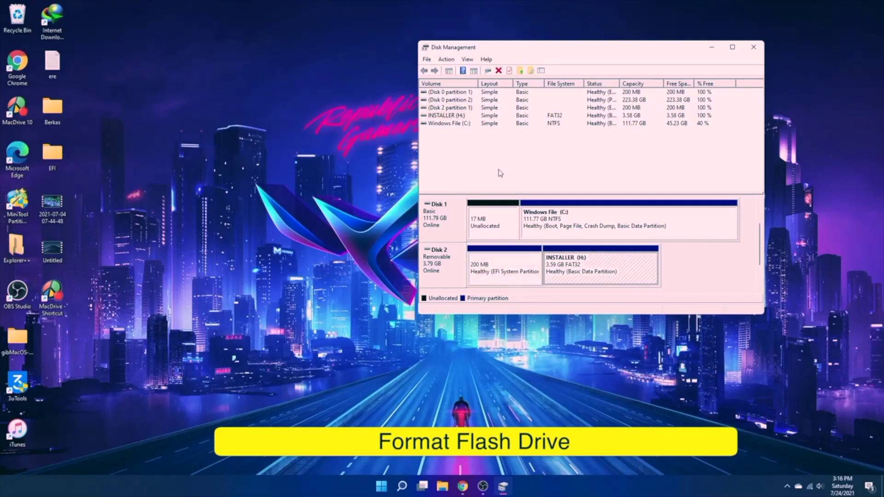
{"action": "left_click", "coordinate": [441, 116]}
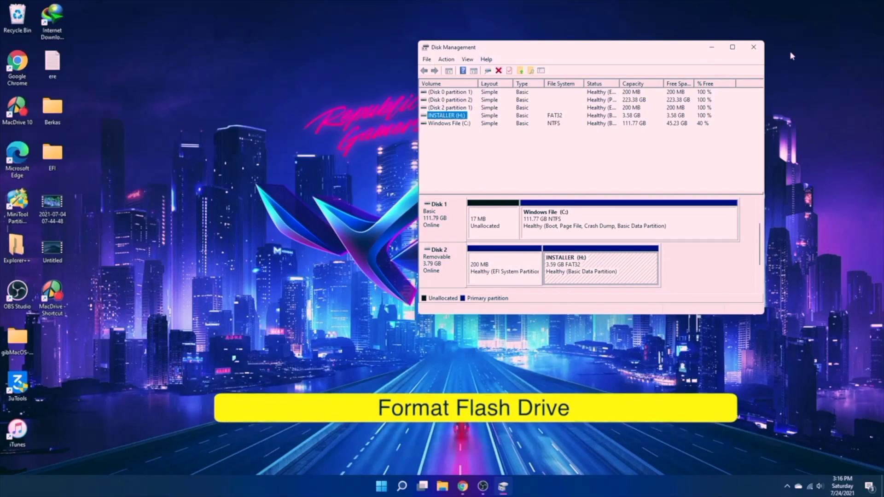
{"action": "left_click", "coordinate": [752, 48]}
- Create a new folder at the root of the INSTALLER (H:) drive
{"action": "left_click", "coordinate": [453, 486]}
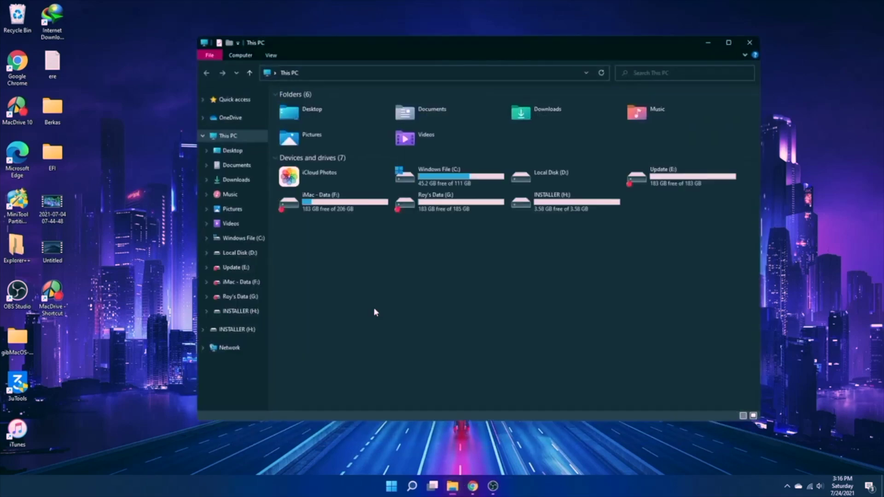
{"action": "left_click", "coordinate": [232, 330]}
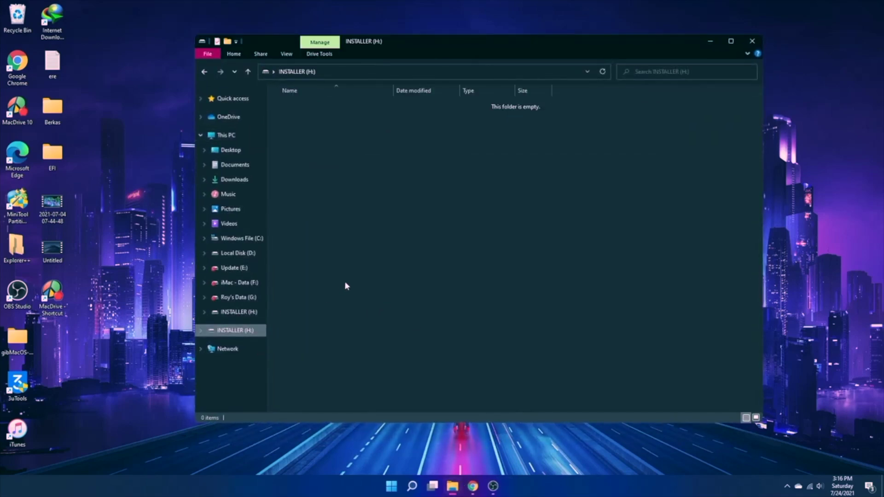
{"action": "right_click", "coordinate": [340, 123]}
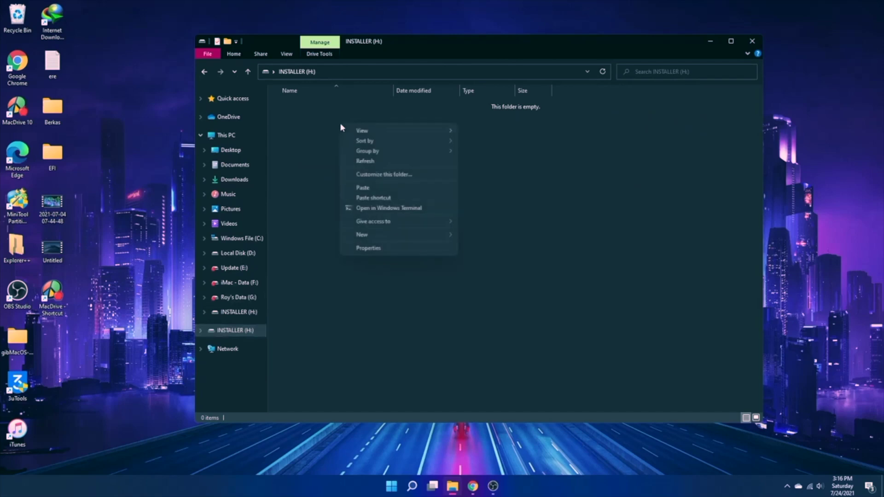
{"action": "mouse_move", "coordinate": [361, 235]}
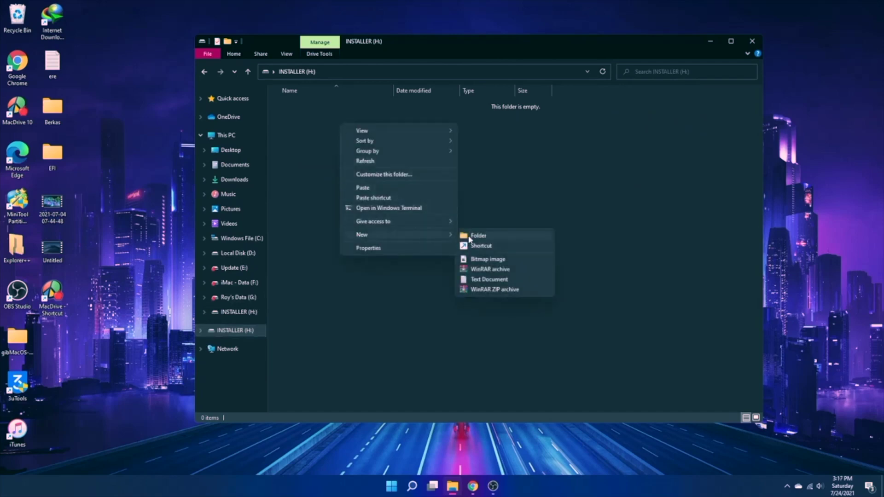
{"action": "left_click", "coordinate": [474, 236]}
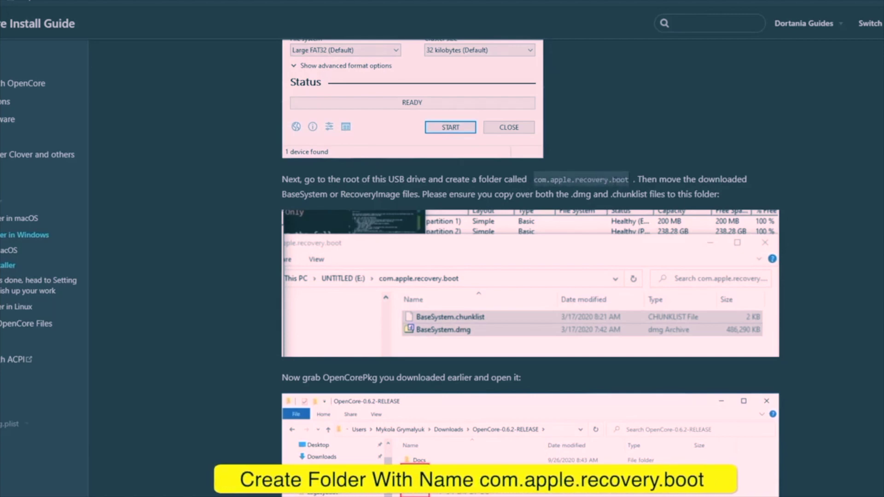
- Rename the new folder to com.apple.recovery.boot, using the name copied from the guide
{"action": "right_click", "coordinate": [612, 183]}
{"action": "left_click", "coordinate": [618, 189]}
{"action": "left_click", "coordinate": [396, 474]}
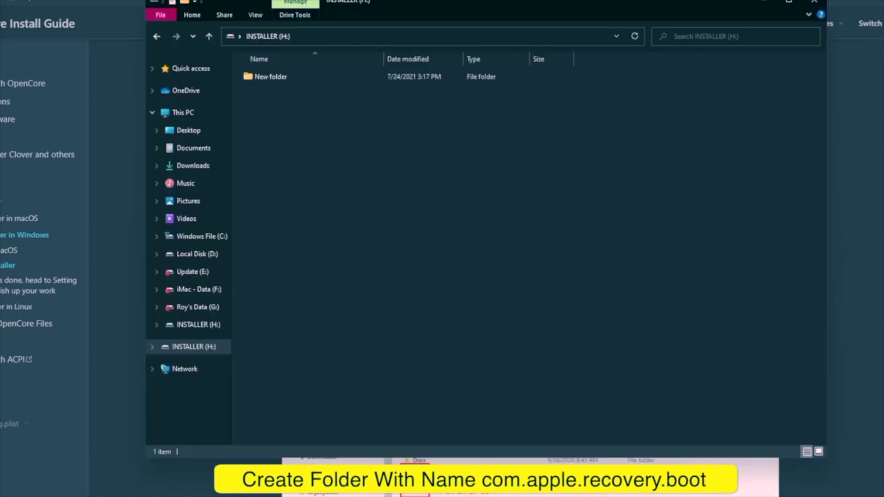
{"action": "left_click", "coordinate": [282, 82]}
{"action": "right_click", "coordinate": [281, 79]}
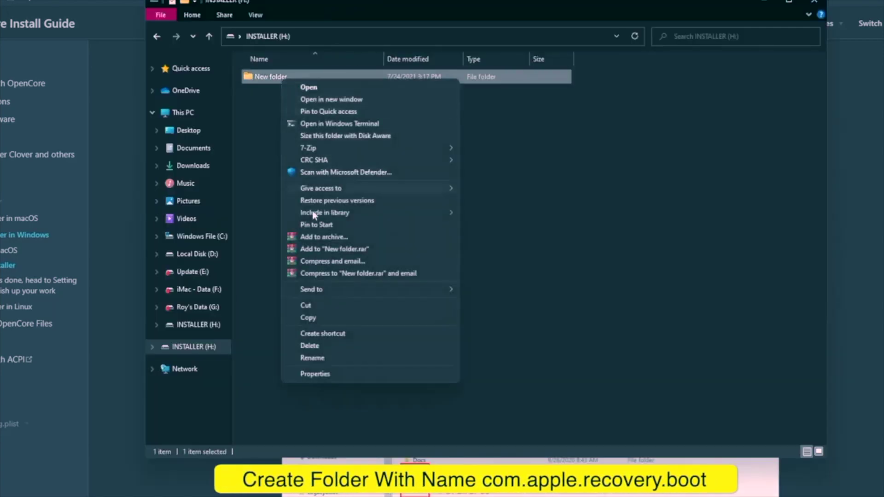
{"action": "left_click", "coordinate": [313, 357]}
{"action": "type", "text": "com.apple.recovery.boot"}
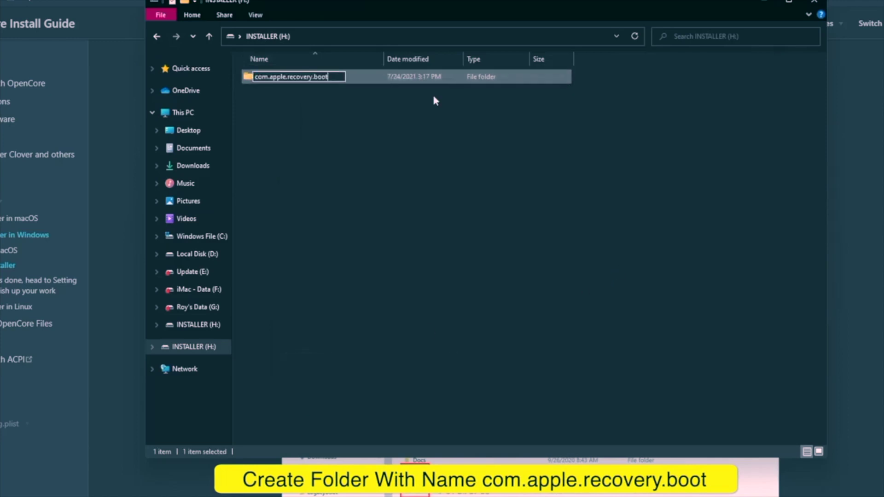
{"action": "key", "text": "Return"}
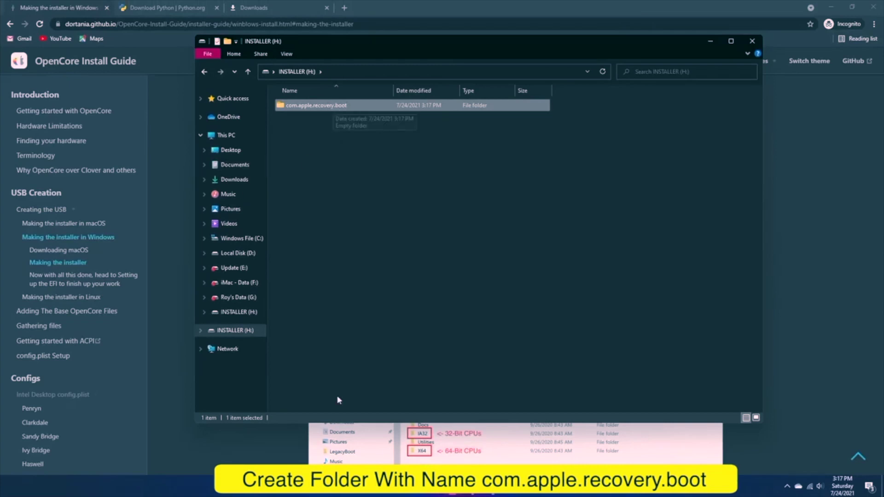
{"action": "right_click", "coordinate": [453, 486]}
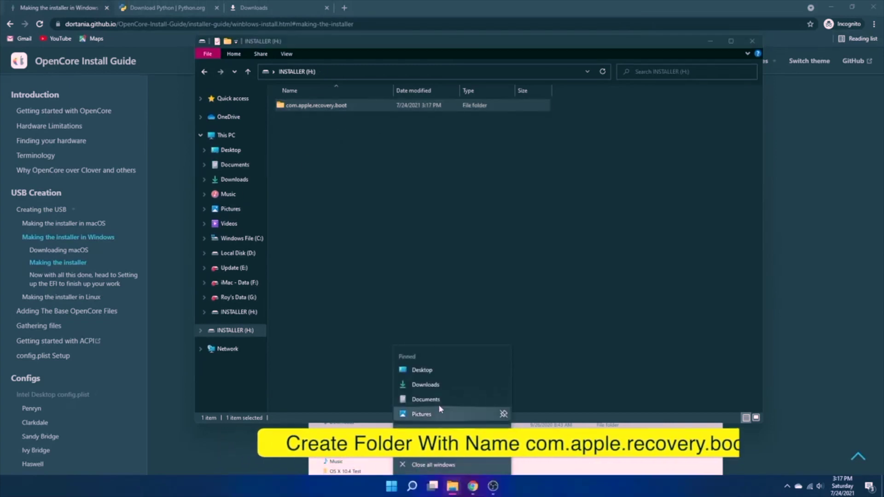
{"action": "left_click", "coordinate": [433, 389]}
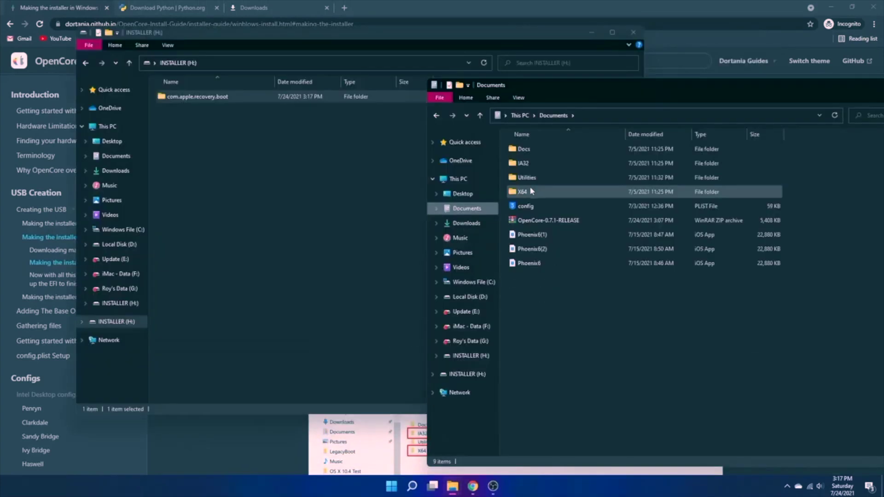
- Copy BaseSystem.dmg and BaseSystem.chunklist from macrecovery into com.apple.recovery.boot on INSTALLER
{"action": "double_click", "coordinate": [530, 180]}
{"action": "double_click", "coordinate": [537, 264]}
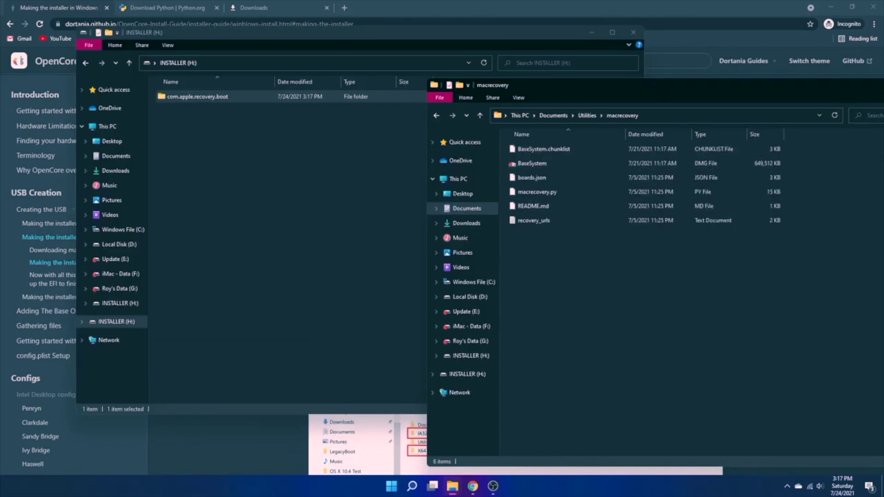
{"action": "left_click_drag", "start_coordinate": [804, 148], "coordinate": [757, 165]}
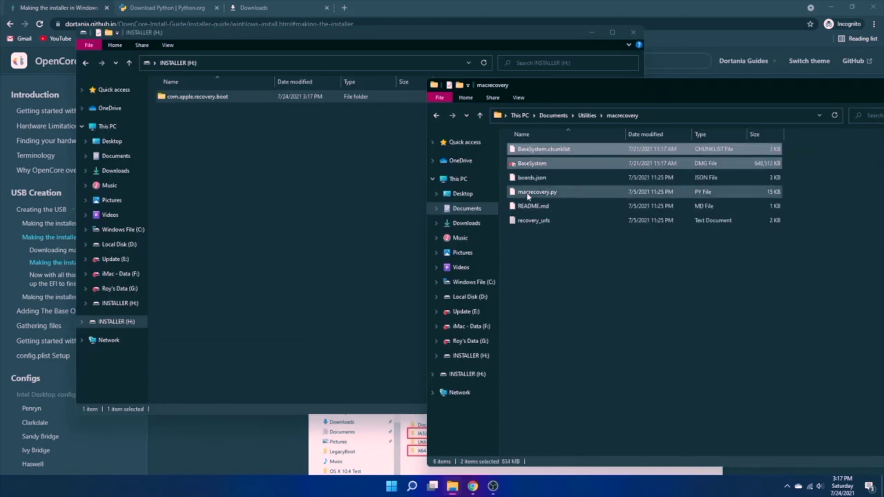
{"action": "left_click_drag", "start_coordinate": [540, 167], "coordinate": [245, 95]}
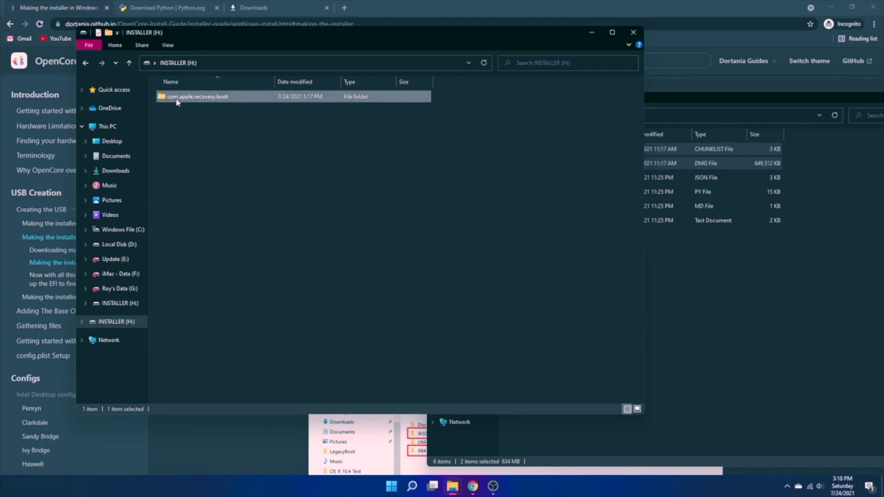
{"action": "key", "text": "Return"}
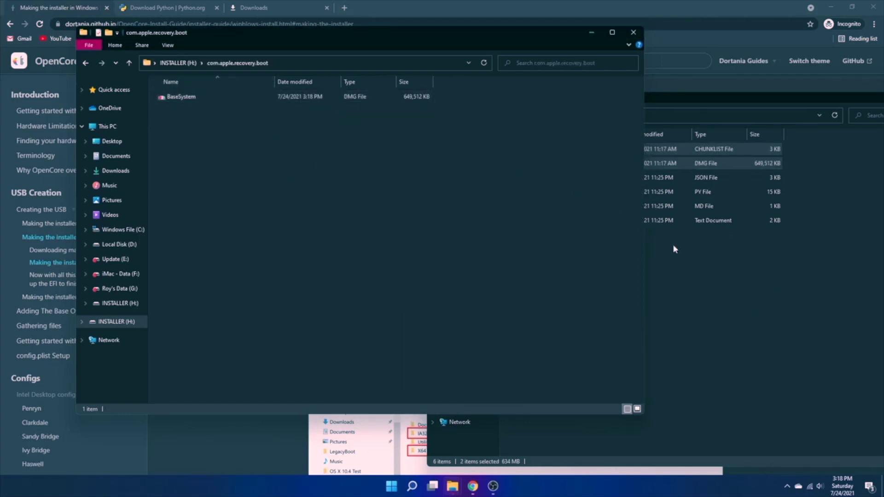
- Move the copy progress aside, close the macrecovery window, and return to INSTALLER (H:)
{"action": "left_click", "coordinate": [700, 283]}
{"action": "mouse_move", "coordinate": [453, 486]}
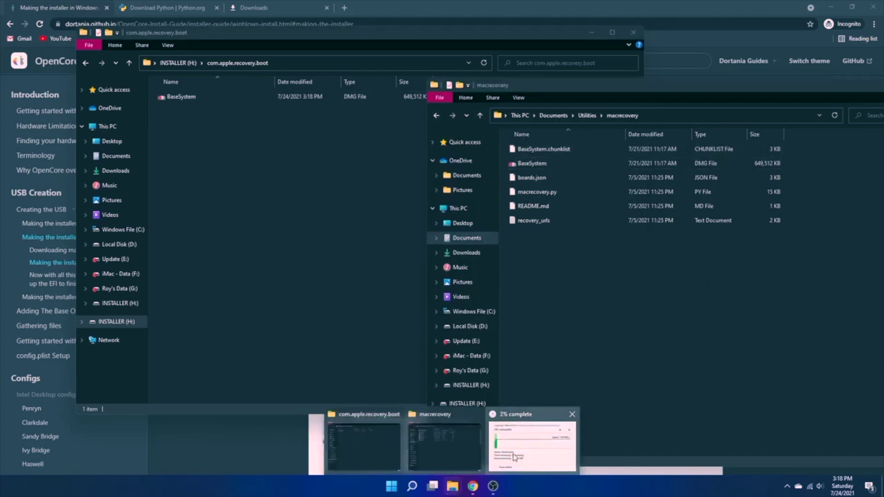
{"action": "left_click", "coordinate": [532, 440]}
{"action": "left_click_drag", "start_coordinate": [428, 127], "coordinate": [336, 244]}
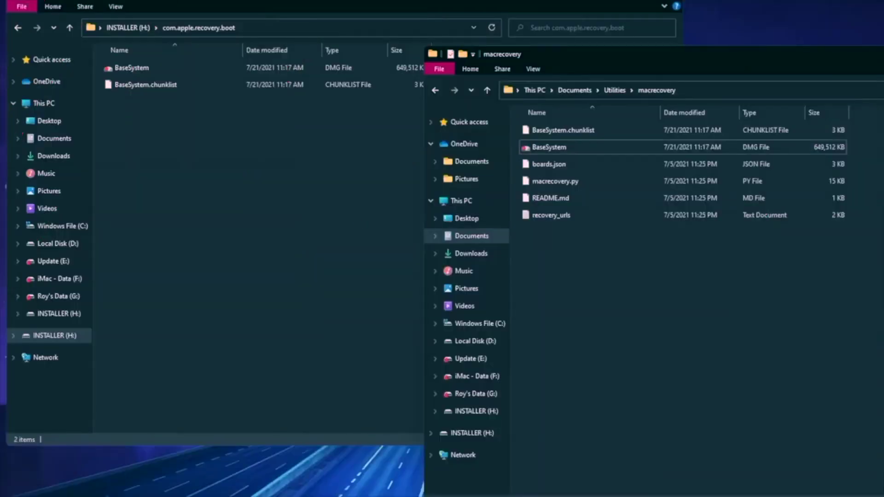
{"action": "left_click_drag", "start_coordinate": [491, 47], "coordinate": [491, 81]}
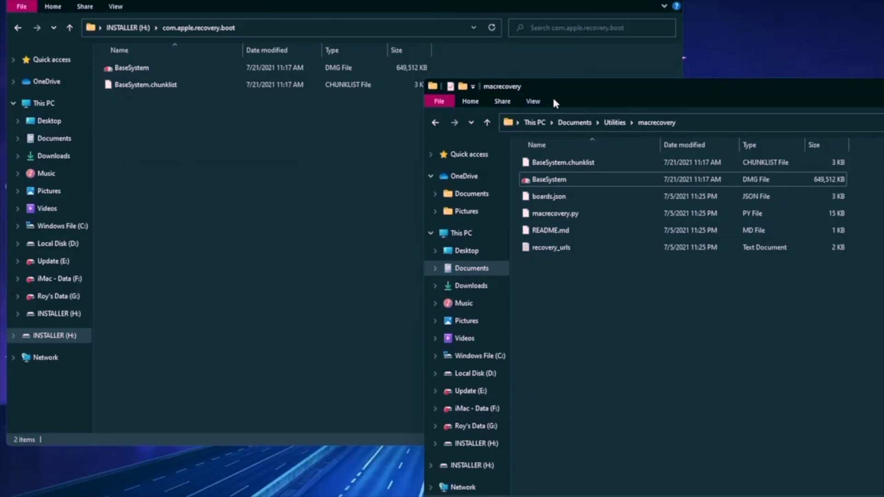
{"action": "left_click_drag", "start_coordinate": [647, 92], "coordinate": [397, 78]}
{"action": "left_click", "coordinate": [841, 74]}
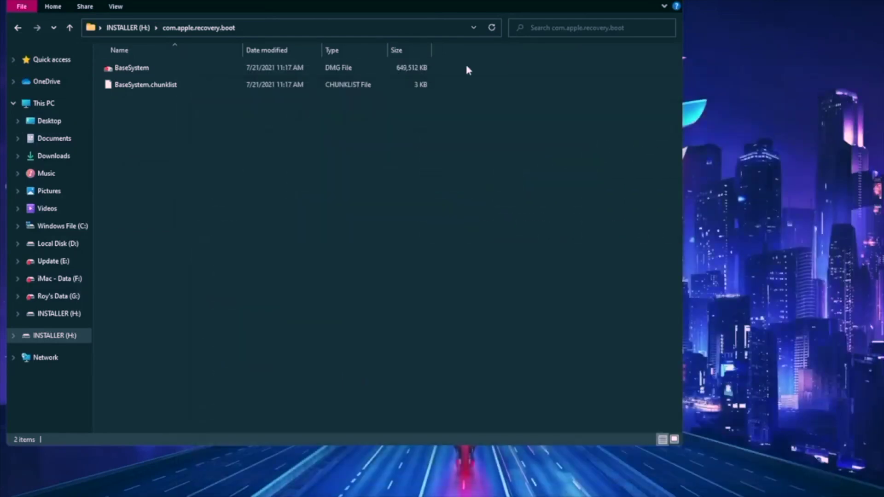
{"action": "left_click", "coordinate": [18, 28]}
{"action": "left_click", "coordinate": [202, 115]}
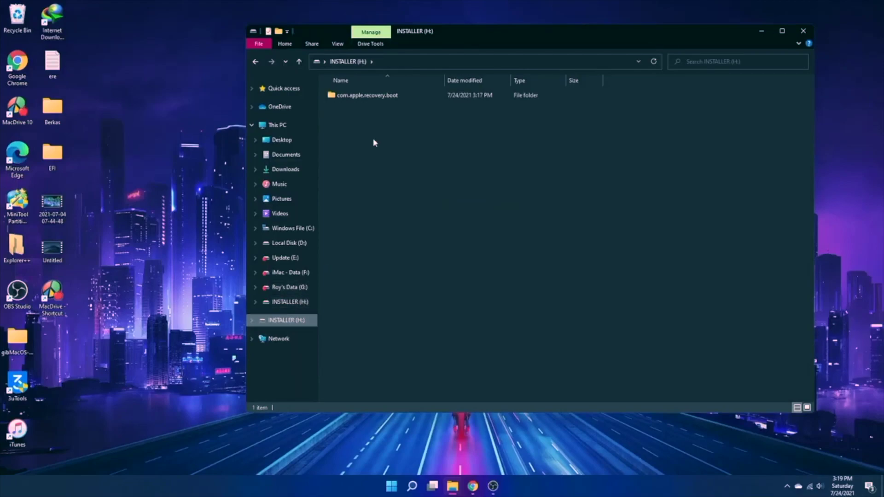
- In an incognito window, search 'efi big sur asrock b450m' and open the wildtigon GitHub repository
{"action": "left_click", "coordinate": [472, 486]}
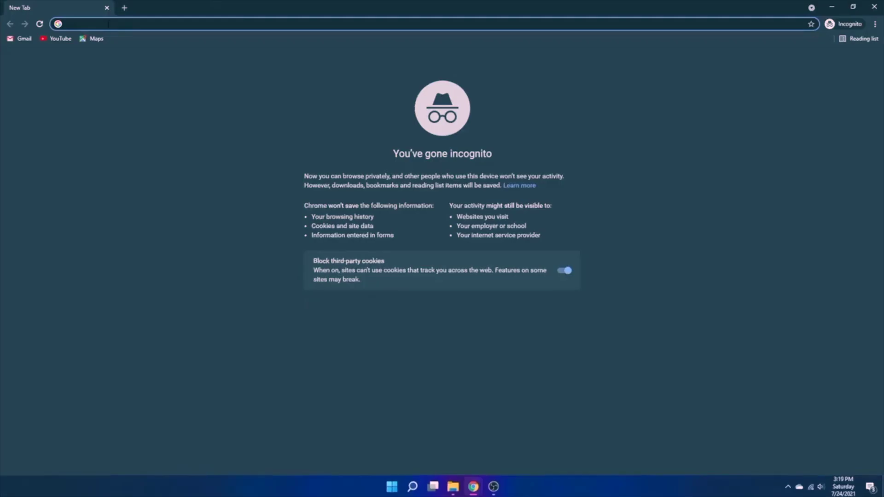
{"action": "type", "text": "EFI BIG"}
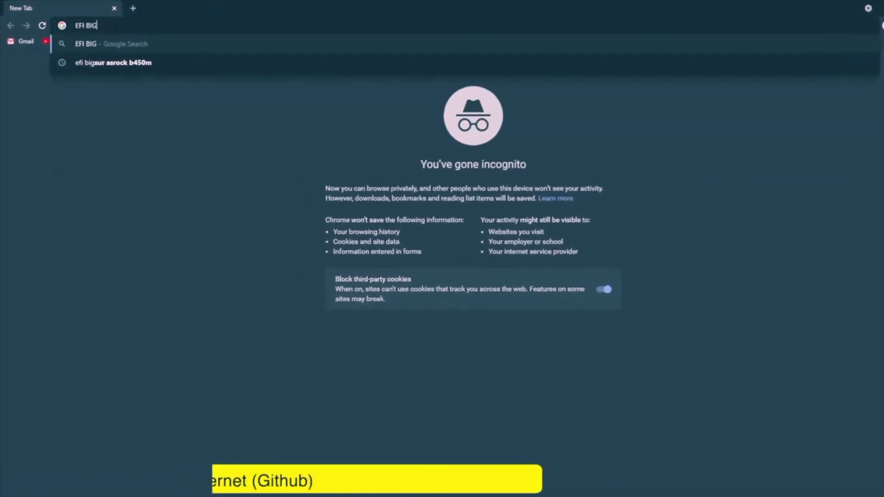
{"action": "key", "text": "BackSpace"}
{"action": "key", "text": "BackSpace"}
{"action": "key", "text": "BackSpace"}
{"action": "key", "text": "BackSpace"}
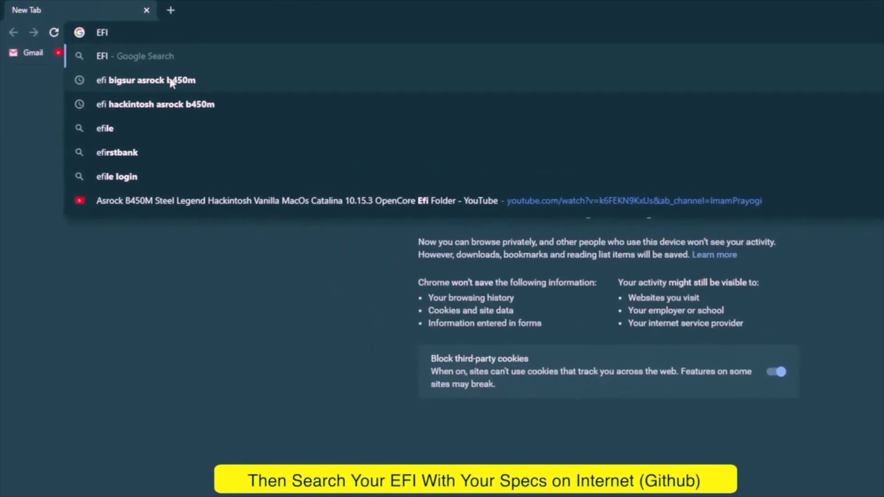
{"action": "left_click", "coordinate": [115, 77]}
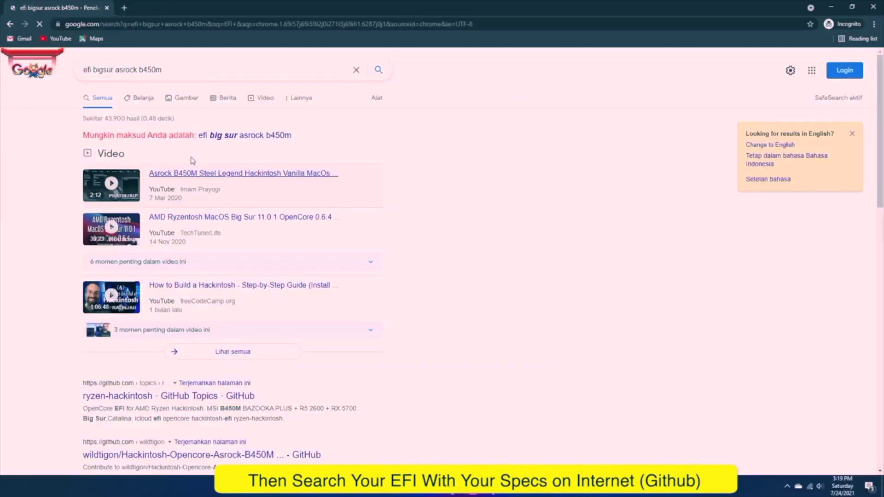
{"action": "left_click", "coordinate": [245, 136]}
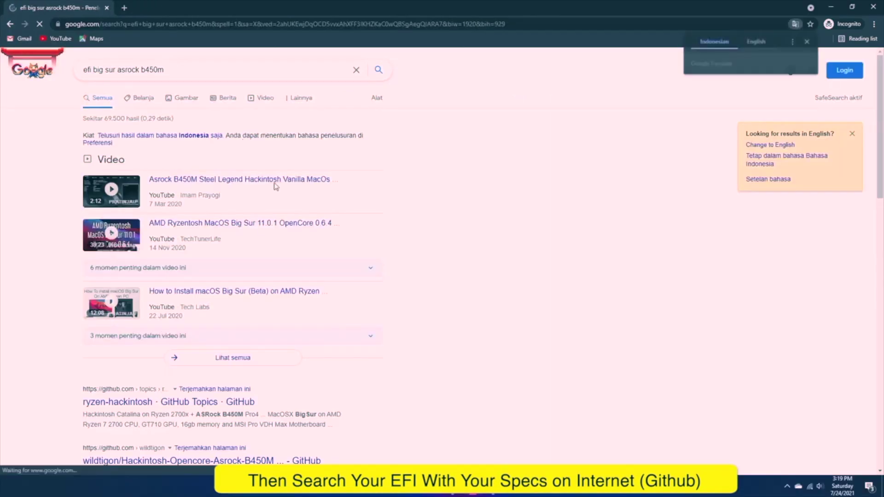
{"action": "scroll", "coordinate": [391, 344], "scroll_direction": "down", "scroll_amount": 1}
{"action": "scroll", "coordinate": [391, 343], "scroll_direction": "down", "scroll_amount": 2}
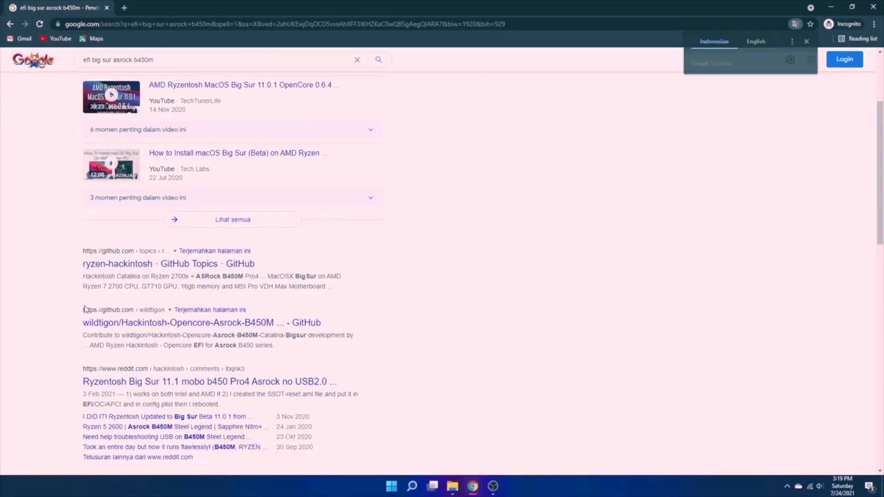
{"action": "left_click_drag", "start_coordinate": [83, 309], "coordinate": [225, 314]}
{"action": "left_click", "coordinate": [315, 324]}
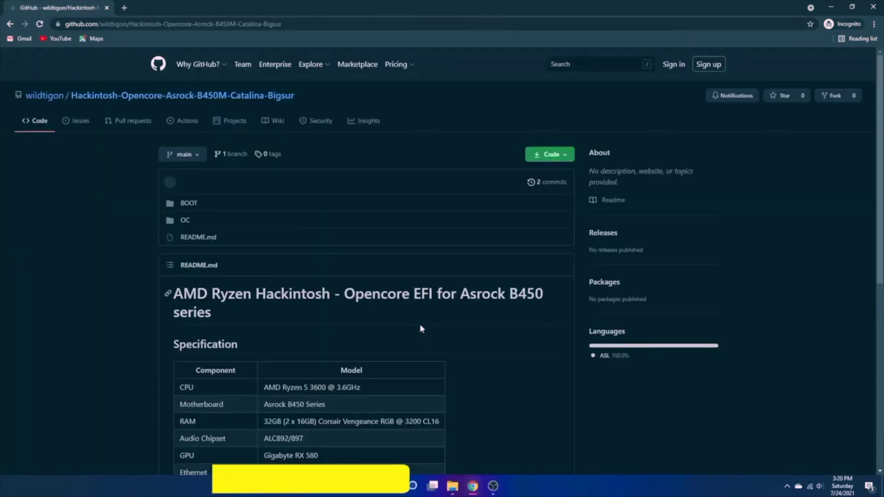
- Download Hackintosh-Opencore-Asrock-B450M-Catalina-Bigsur-main.zip via Code > Download ZIP and view all downloads
{"action": "scroll", "coordinate": [420, 324], "scroll_direction": "down", "scroll_amount": 2}
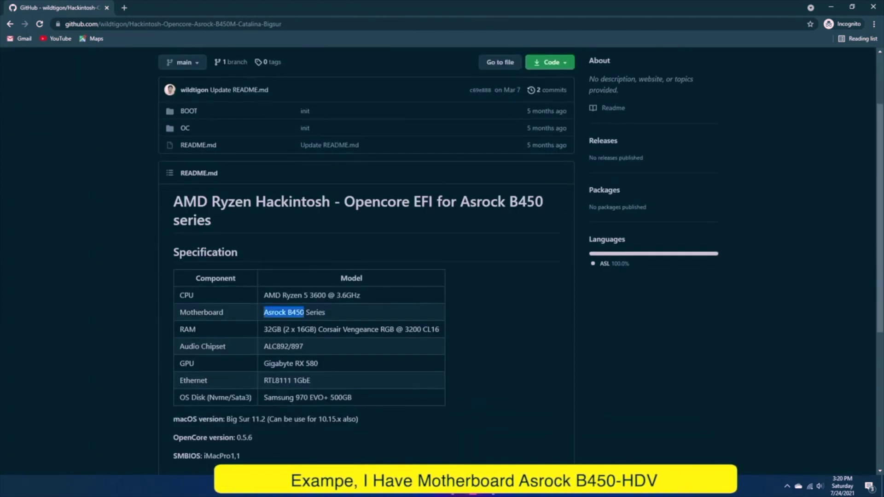
{"action": "left_click", "coordinate": [414, 145]}
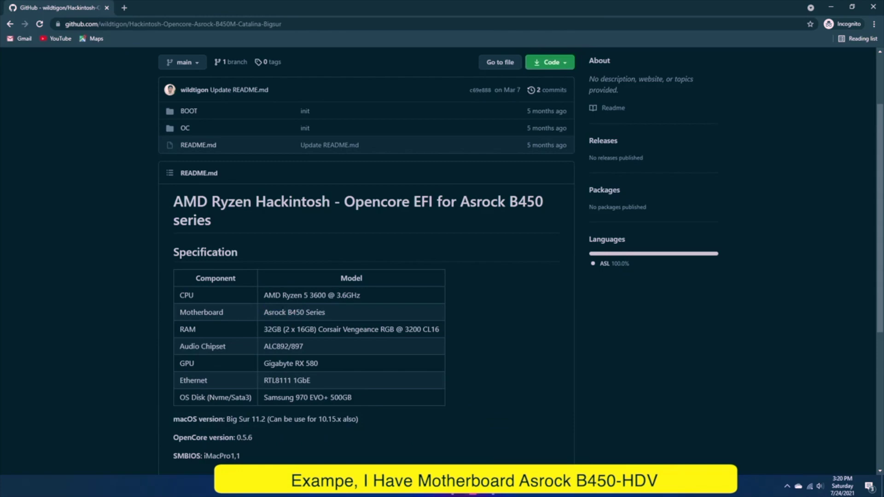
{"action": "scroll", "coordinate": [166, 328], "scroll_direction": "down", "scroll_amount": 4}
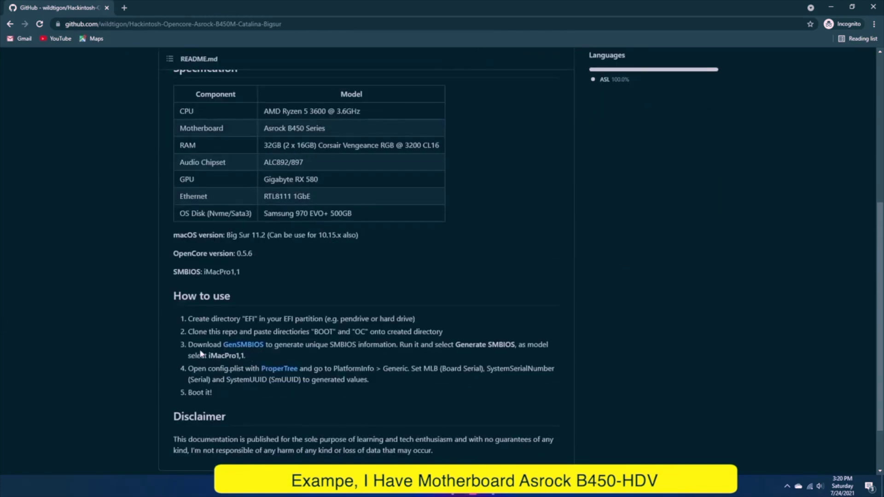
{"action": "scroll", "coordinate": [201, 354], "scroll_direction": "up", "scroll_amount": 6}
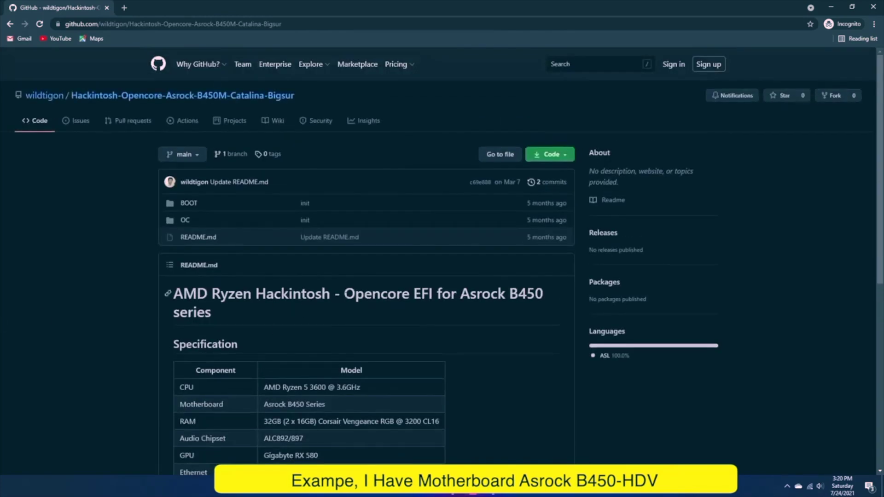
{"action": "scroll", "coordinate": [5, 282], "scroll_direction": "down", "scroll_amount": 2}
{"action": "scroll", "coordinate": [8, 269], "scroll_direction": "up", "scroll_amount": 2}
{"action": "left_click", "coordinate": [568, 157]}
{"action": "left_click", "coordinate": [451, 268]}
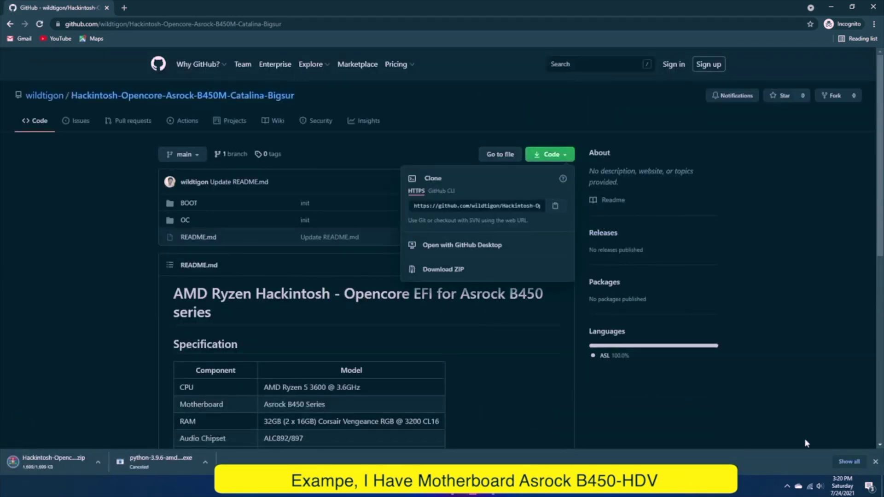
{"action": "left_click", "coordinate": [847, 461]}
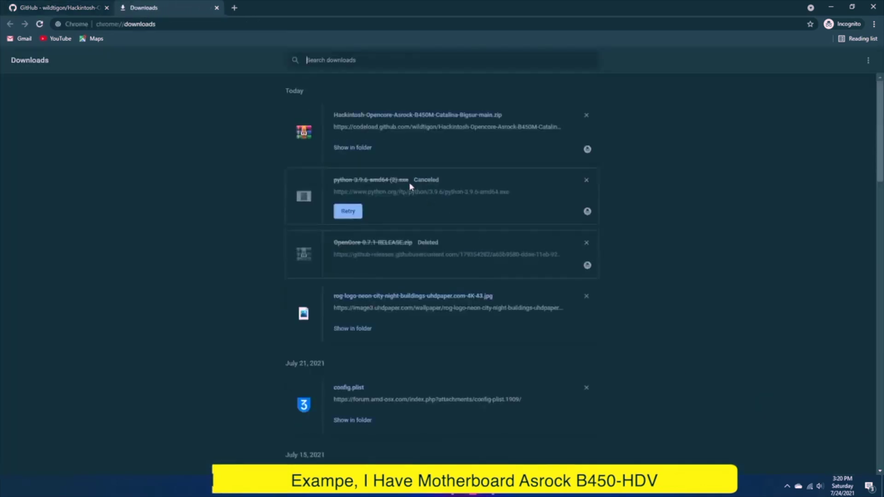
- Copy the downloaded Hackintosh repository zip onto INSTALLER (H:) and extract it there
{"action": "left_click", "coordinate": [357, 147]}
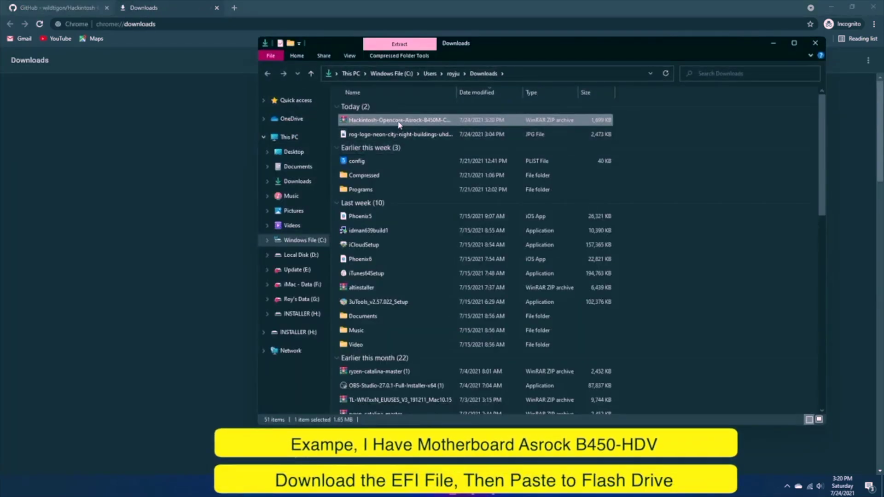
{"action": "left_click_drag", "start_coordinate": [393, 121], "coordinate": [291, 317]}
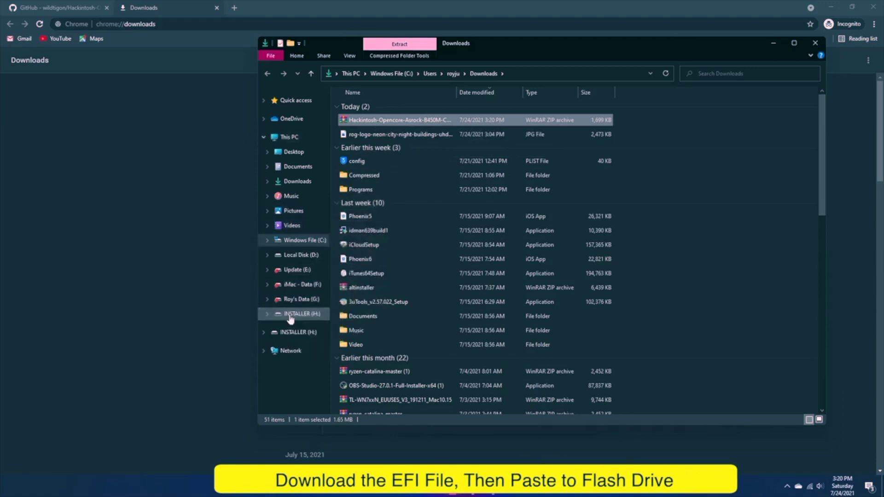
{"action": "left_click", "coordinate": [295, 314]}
{"action": "right_click", "coordinate": [422, 149]}
{"action": "left_click", "coordinate": [453, 156]}
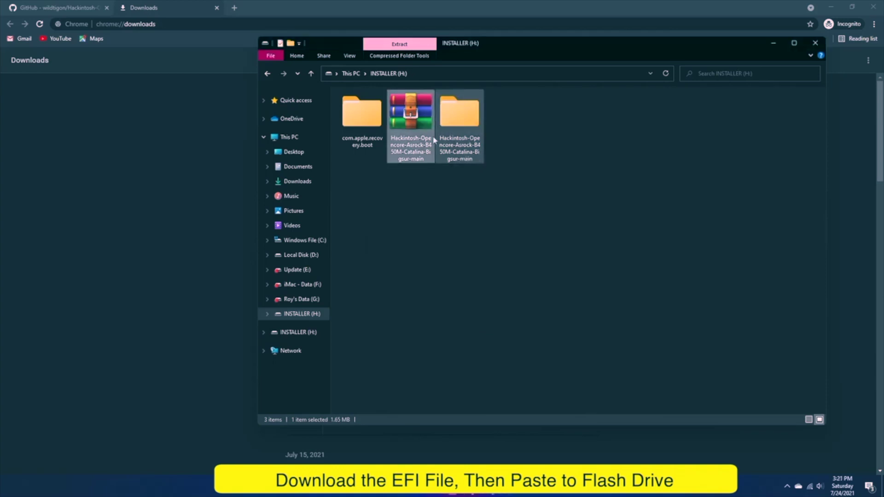
- Delete the zip and open the extracted folder in its own window, selecting BOOT and OC
{"action": "right_click", "coordinate": [415, 138]}
{"action": "left_click", "coordinate": [449, 302]}
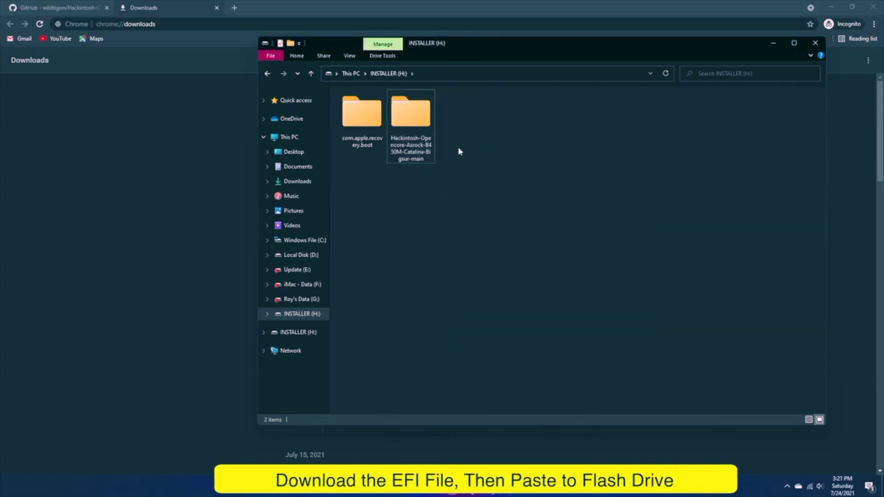
{"action": "right_click", "coordinate": [420, 119]}
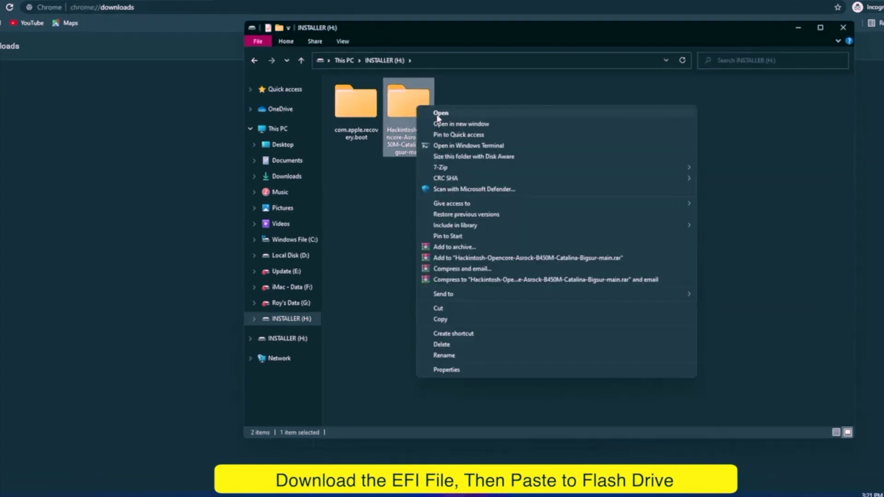
{"action": "left_click", "coordinate": [446, 134]}
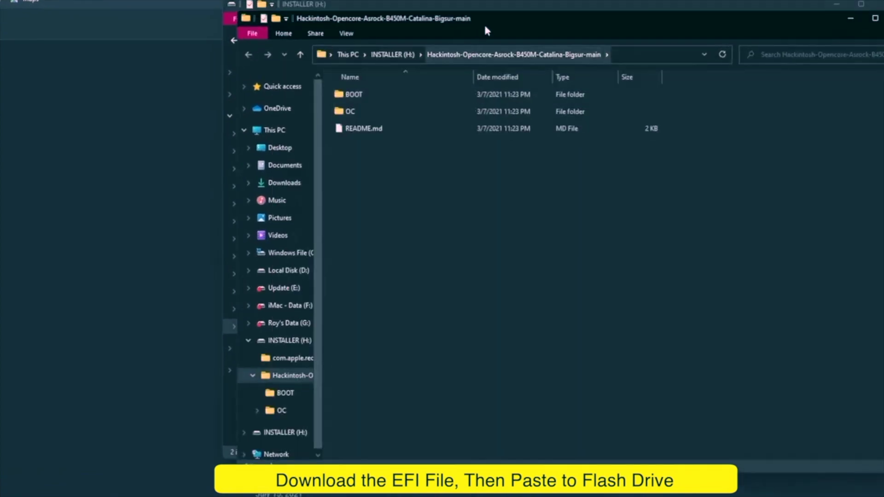
{"action": "left_click_drag", "start_coordinate": [487, 30], "coordinate": [692, 91]}
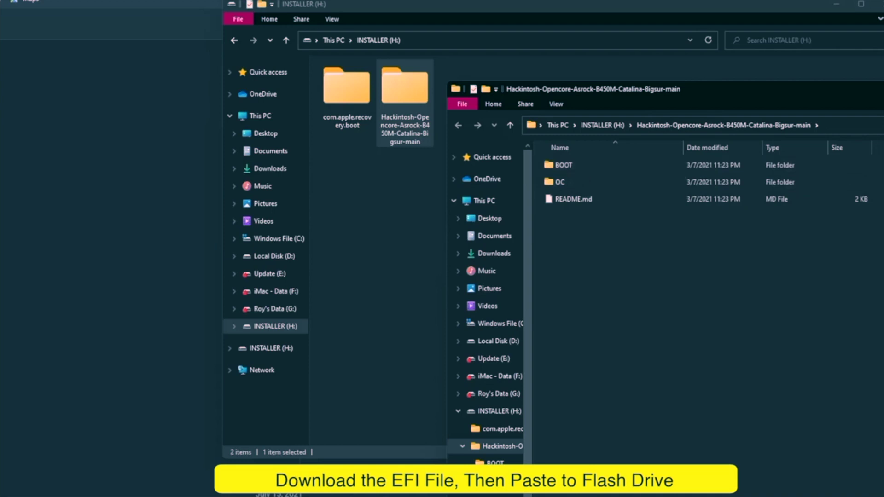
{"action": "left_click_drag", "start_coordinate": [858, 167], "coordinate": [684, 182]}
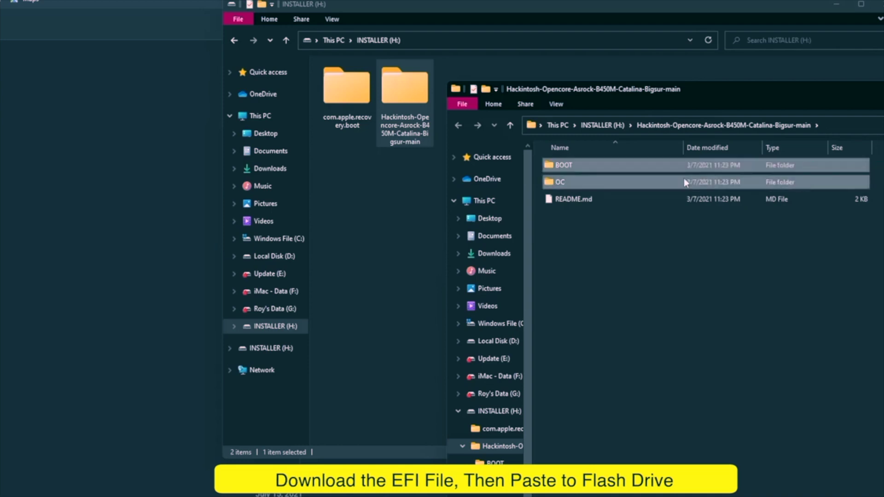
- Create a new folder named EFI at the root of the INSTALLER drive
{"action": "left_click", "coordinate": [361, 198]}
{"action": "right_click", "coordinate": [362, 200]}
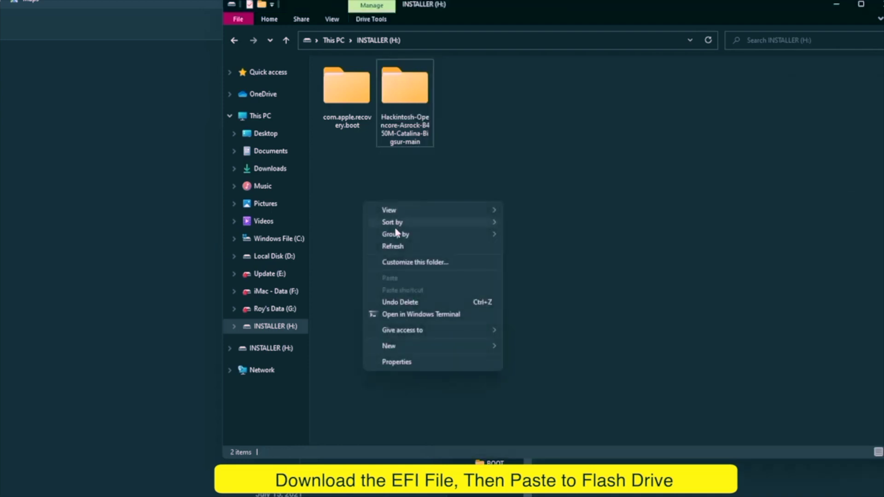
{"action": "left_click", "coordinate": [467, 153]}
{"action": "right_click", "coordinate": [389, 193]}
{"action": "mouse_move", "coordinate": [414, 335]}
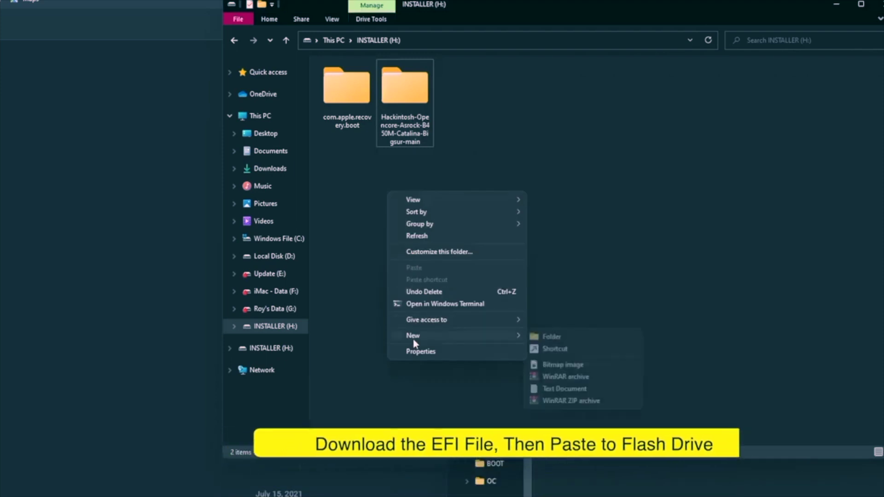
{"action": "left_click", "coordinate": [552, 337]}
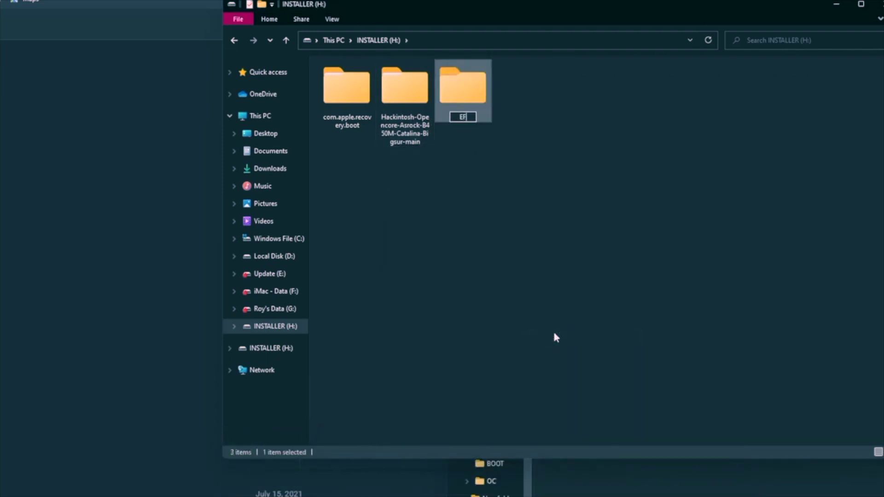
{"action": "key", "text": "Return"}
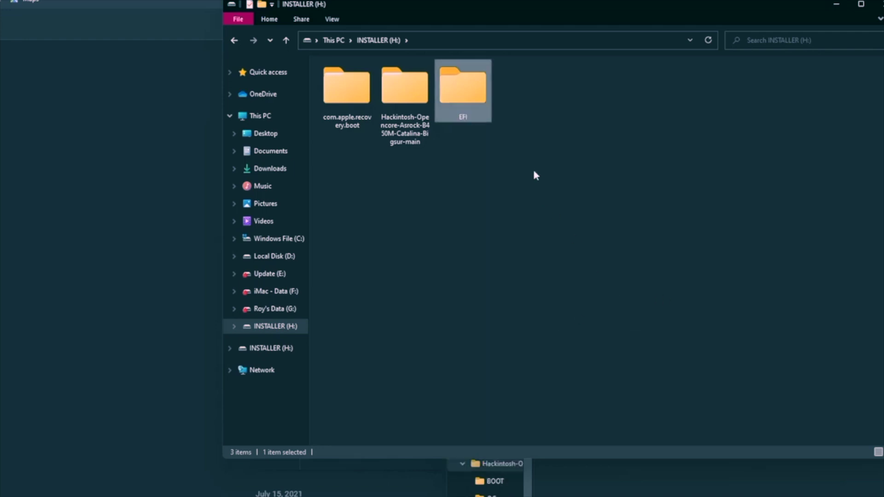
- Move the BOOT and OC folders into EFI and close the emptied Hackintosh window
{"action": "key", "text": "alt+Tab"}
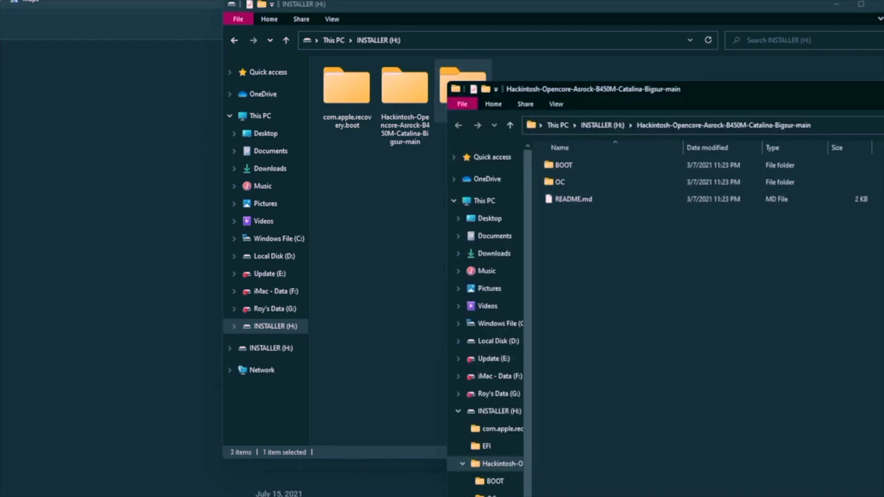
{"action": "left_click_drag", "start_coordinate": [870, 169], "coordinate": [782, 185]}
{"action": "left_click_drag", "start_coordinate": [755, 92], "coordinate": [871, 136]}
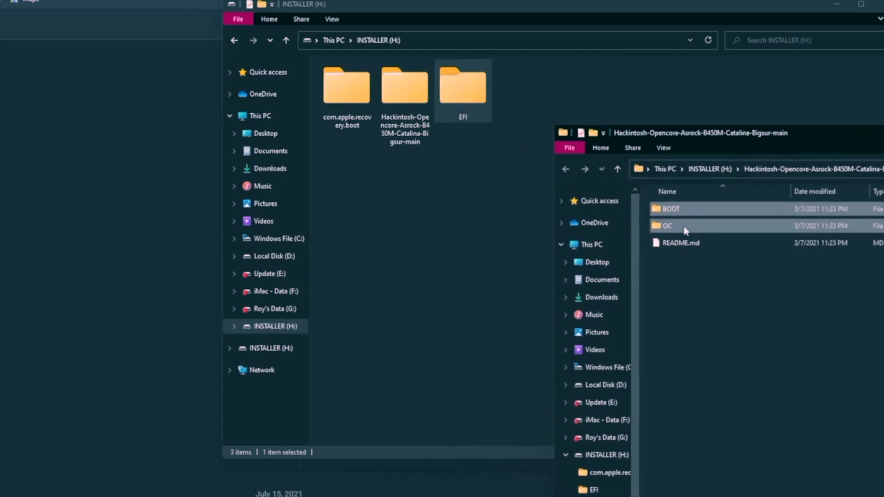
{"action": "left_click_drag", "start_coordinate": [675, 205], "coordinate": [452, 76]}
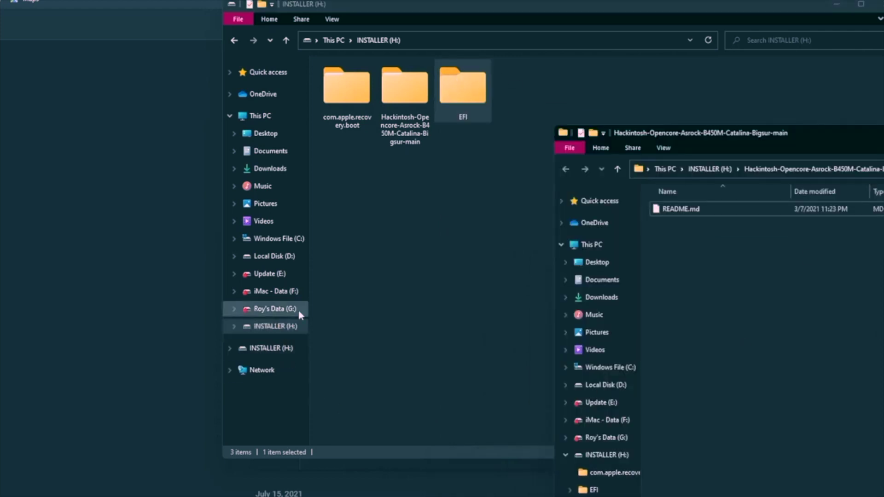
{"action": "left_click_drag", "start_coordinate": [766, 134], "coordinate": [290, 157]}
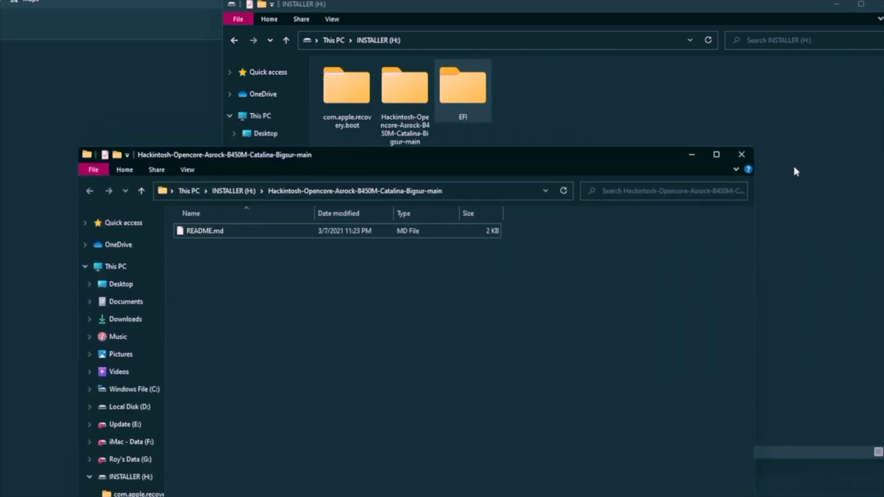
{"action": "left_click", "coordinate": [741, 154]}
- Check the contents of EFI and its OC folder, then return to the drive root
{"action": "double_click", "coordinate": [463, 90]}
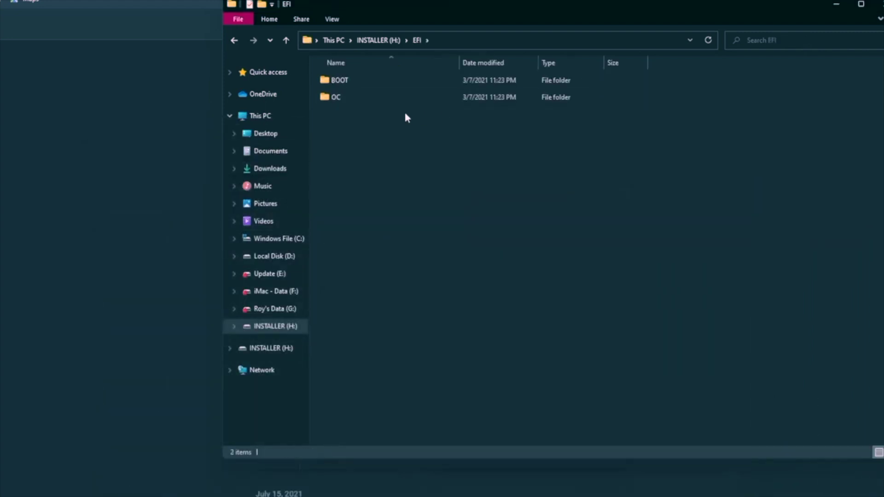
{"action": "double_click", "coordinate": [335, 96]}
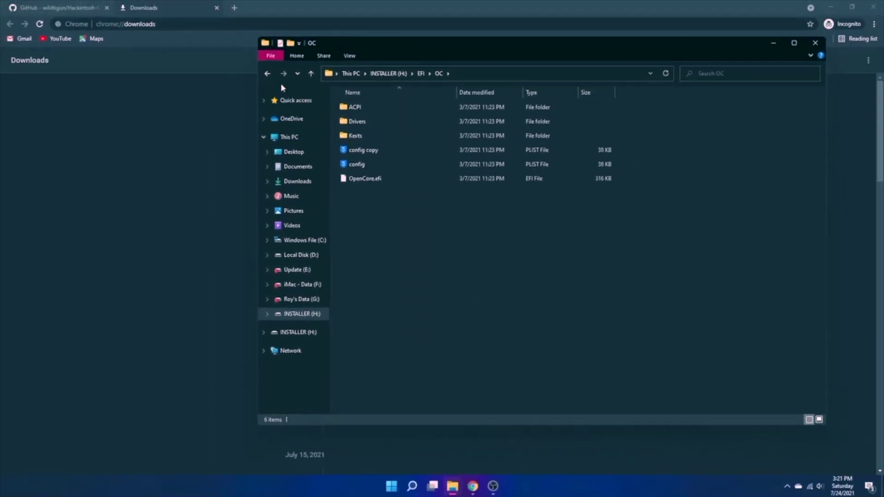
{"action": "left_click", "coordinate": [268, 73]}
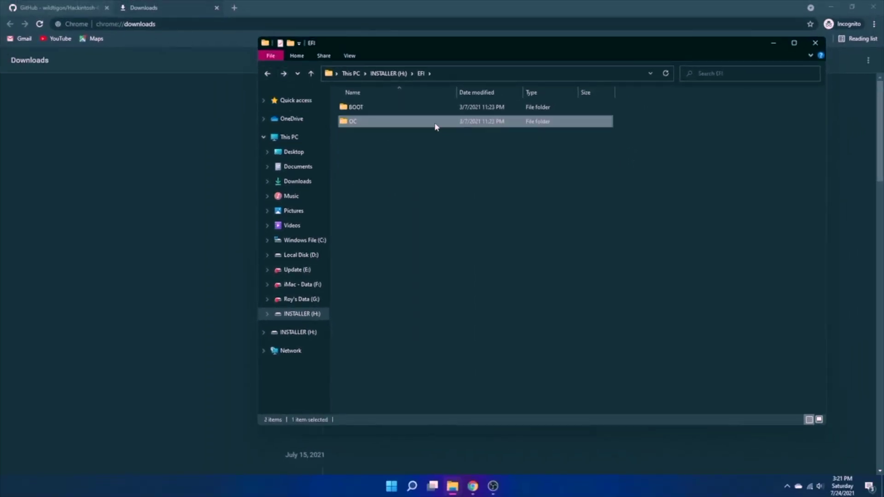
{"action": "left_click", "coordinate": [267, 74]}
- Delete the leftover Hackintosh download folder from INSTALLER and refresh the drive view
{"action": "left_click", "coordinate": [470, 120]}
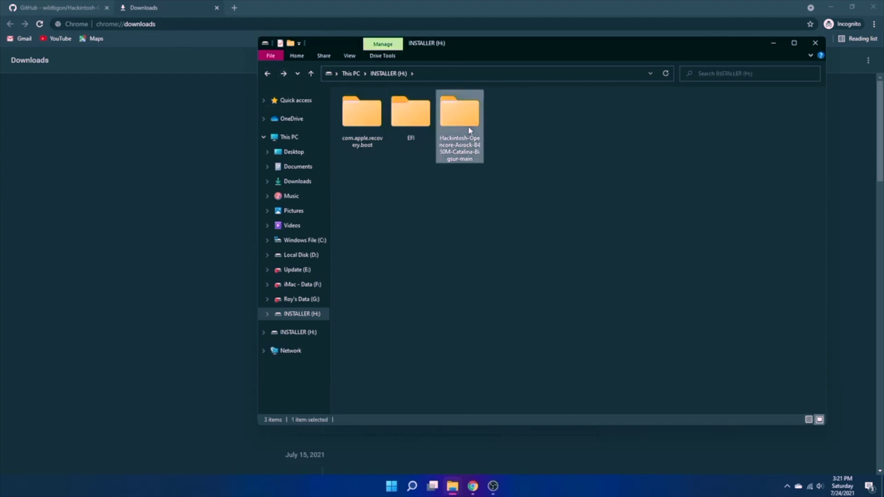
{"action": "right_click", "coordinate": [472, 122]}
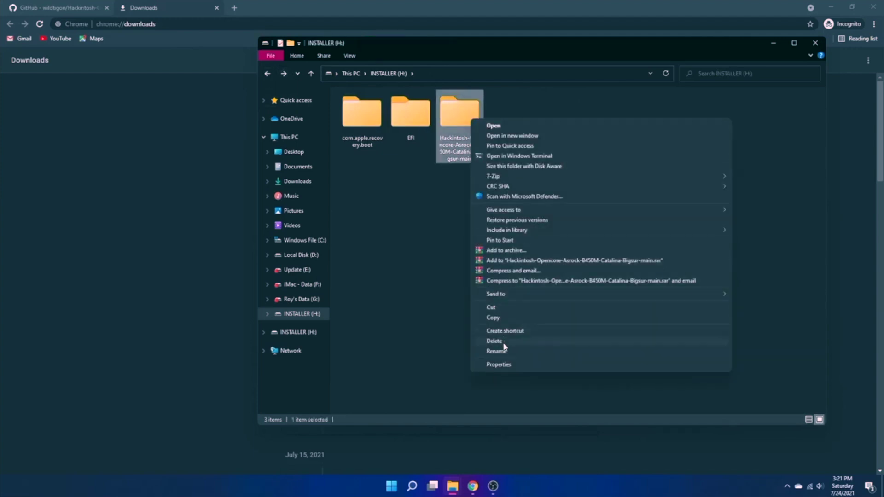
{"action": "left_click", "coordinate": [502, 342]}
{"action": "right_click", "coordinate": [451, 250]}
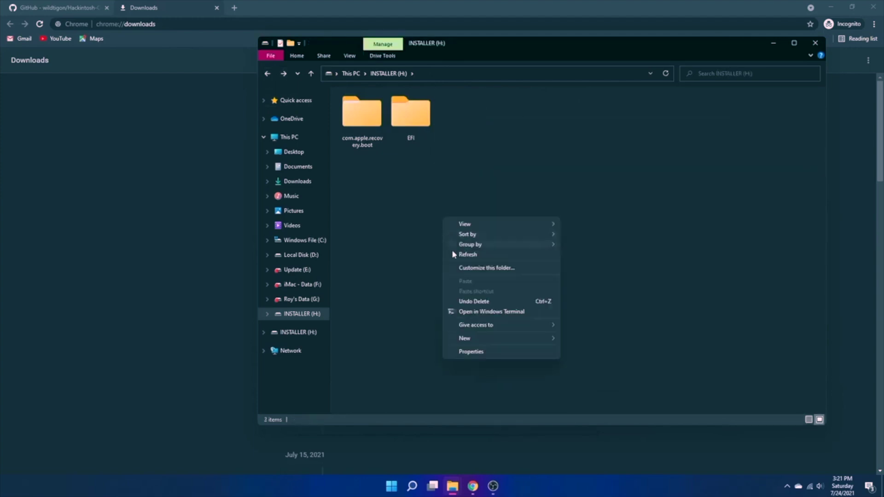
{"action": "left_click", "coordinate": [466, 254]}
{"action": "left_click", "coordinate": [295, 332]}
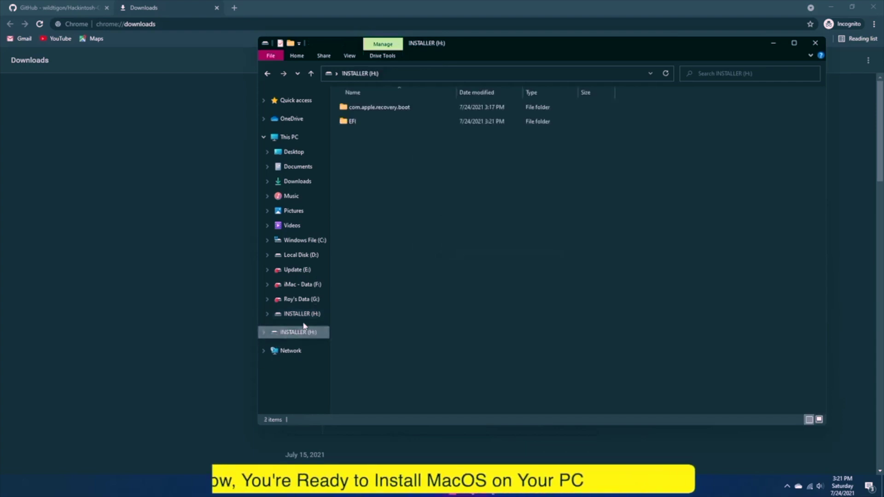
{"action": "left_click", "coordinate": [317, 317]}
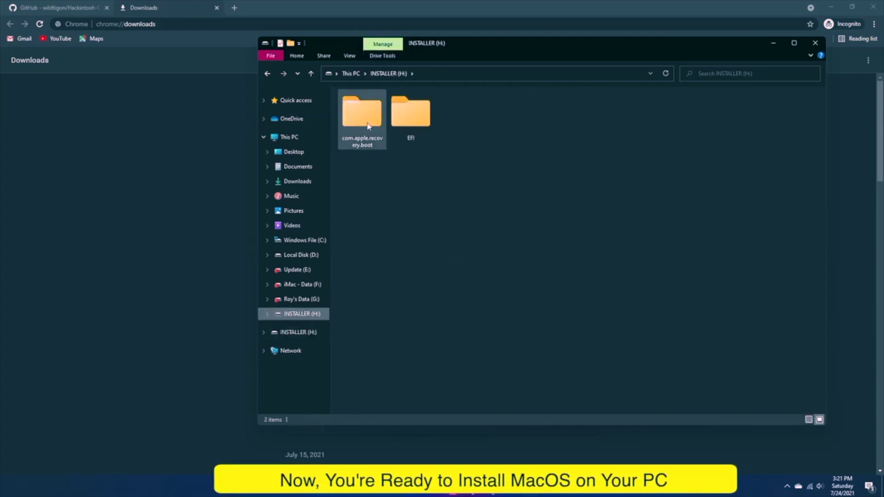
- Close the remaining File Explorer windows and bring up the Start menu
{"action": "left_click", "coordinate": [816, 43]}
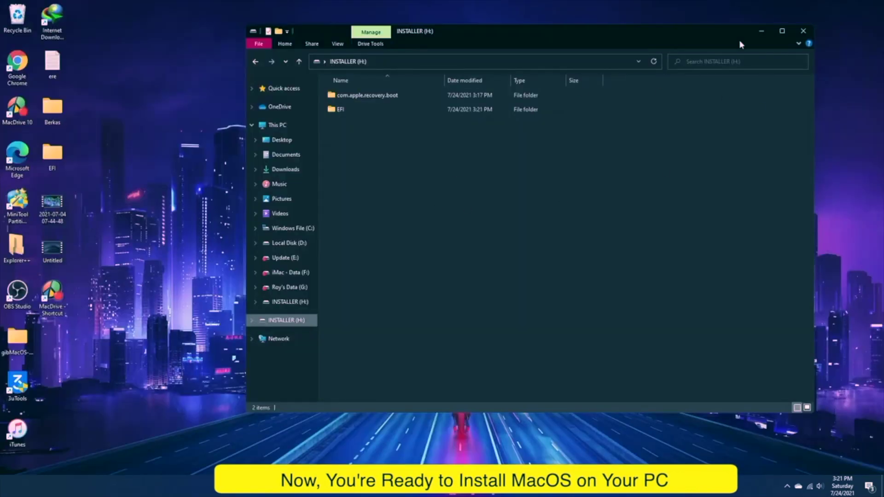
{"action": "left_click", "coordinate": [801, 32]}
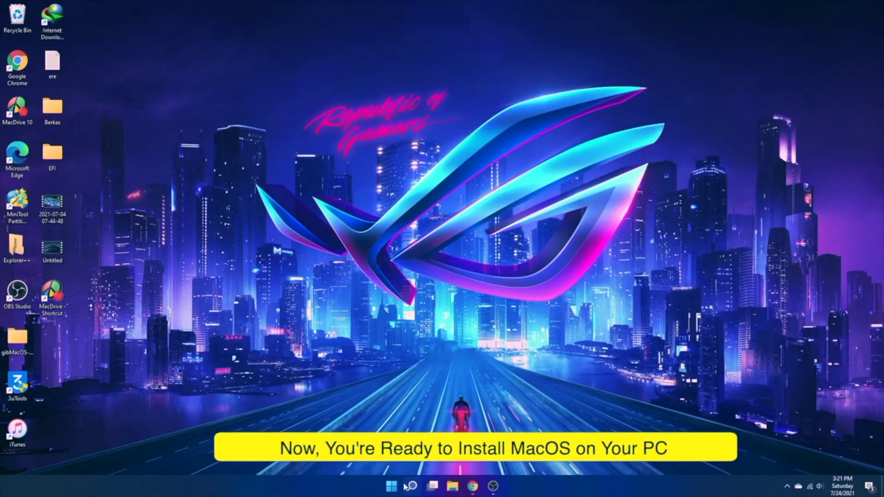
{"action": "key", "text": "super"}
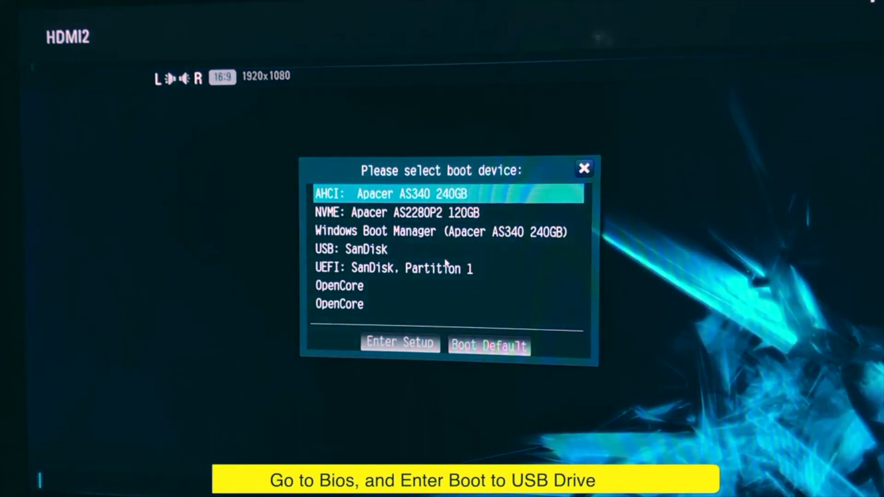
- Boot from 'UEFI: SanDisk, Partition 1' and start the INSTALLER (dmg) entry in OpenCore
{"action": "key", "text": "Down"}
{"action": "key", "text": "Down"}
{"action": "key", "text": "Down"}
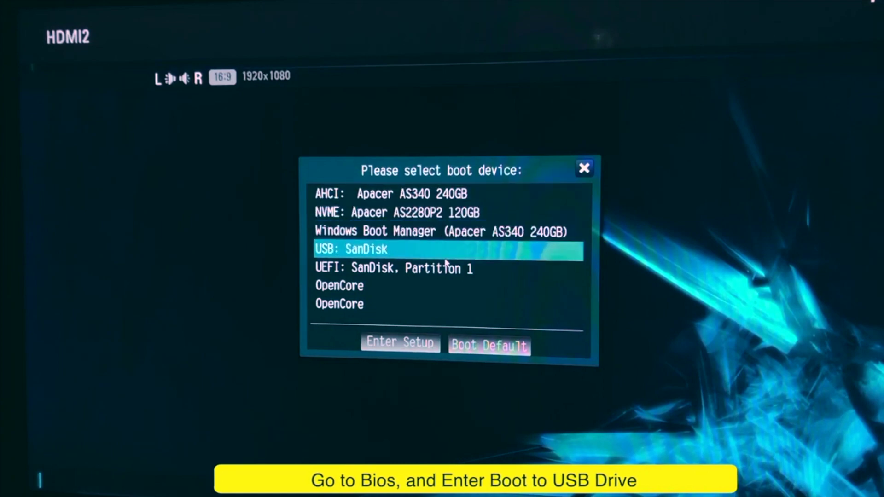
{"action": "key", "text": "Down"}
{"action": "key", "text": "Return"}
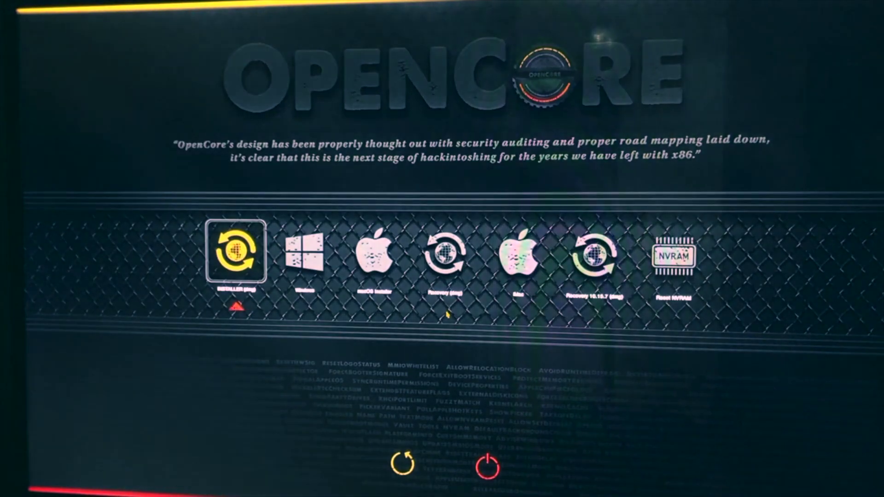
{"action": "key", "text": "Return"}
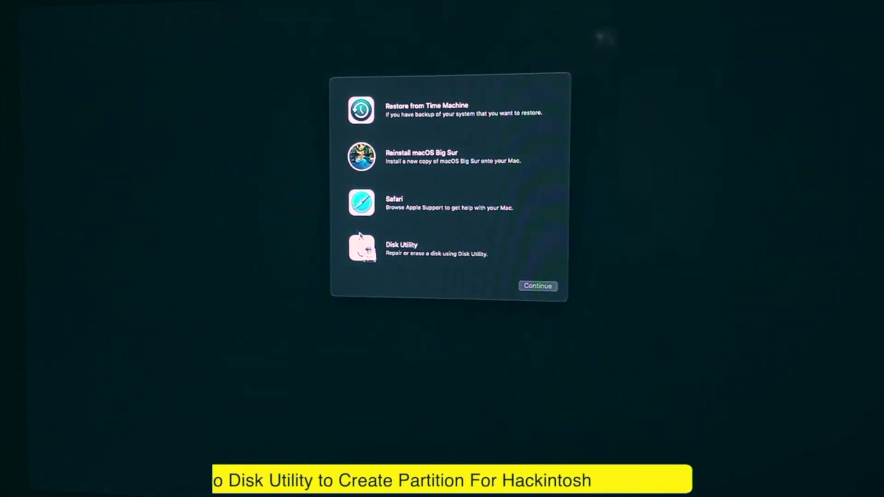
{"action": "left_click", "coordinate": [410, 269]}
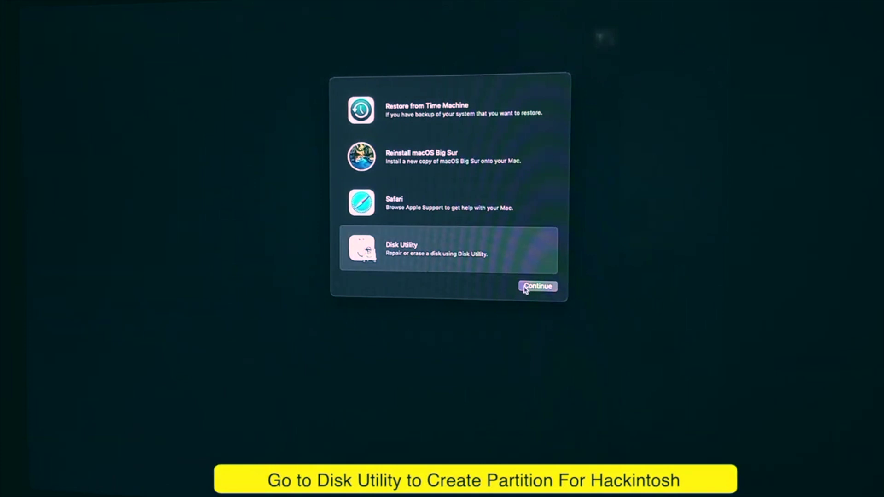
{"action": "left_click", "coordinate": [554, 289]}
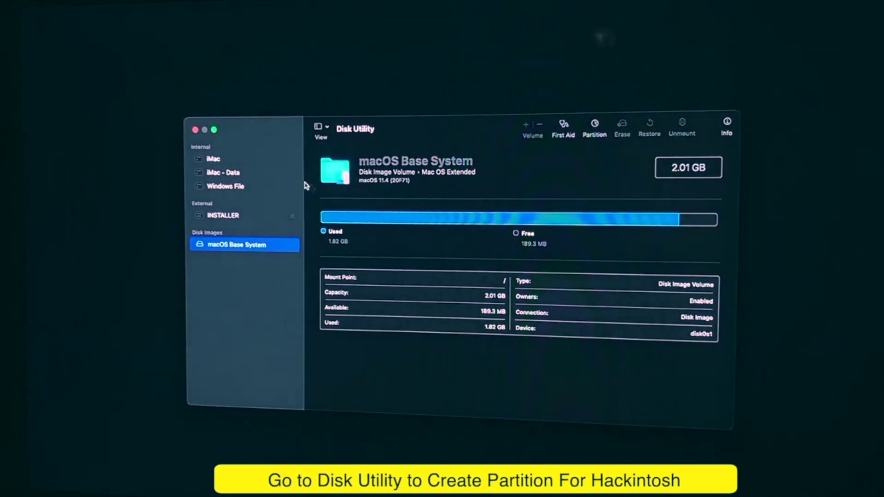
{"action": "left_click", "coordinate": [225, 173]}
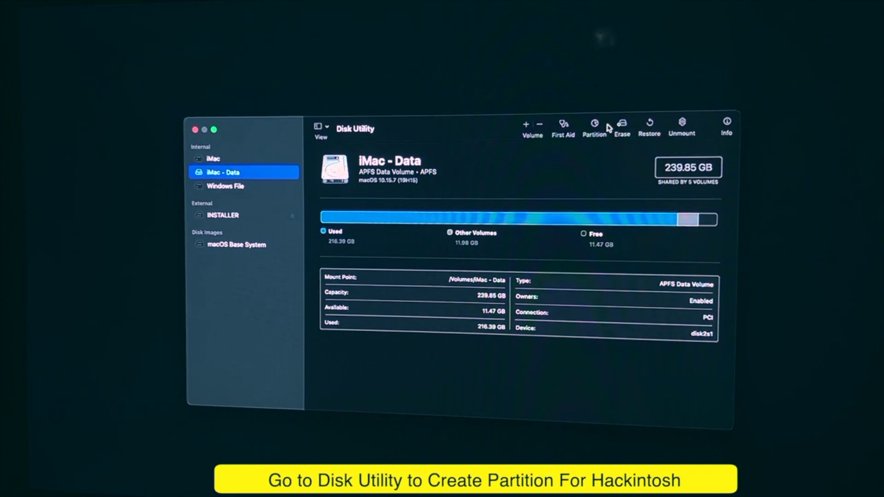
{"action": "left_click", "coordinate": [621, 125]}
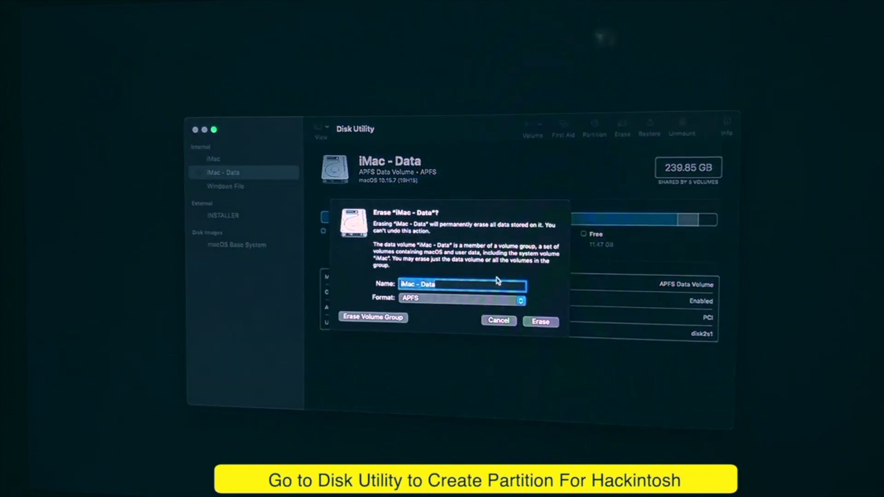
{"action": "left_click", "coordinate": [489, 320]}
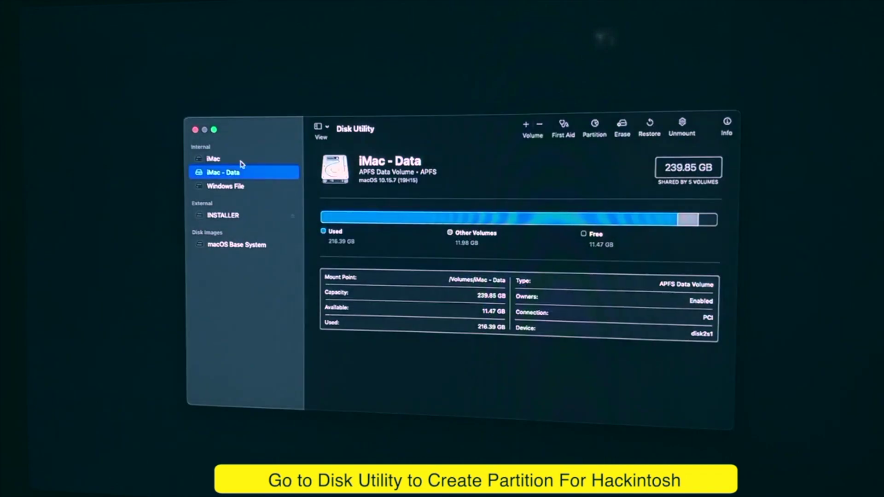
{"action": "left_click", "coordinate": [195, 130]}
{"action": "left_click", "coordinate": [410, 156]}
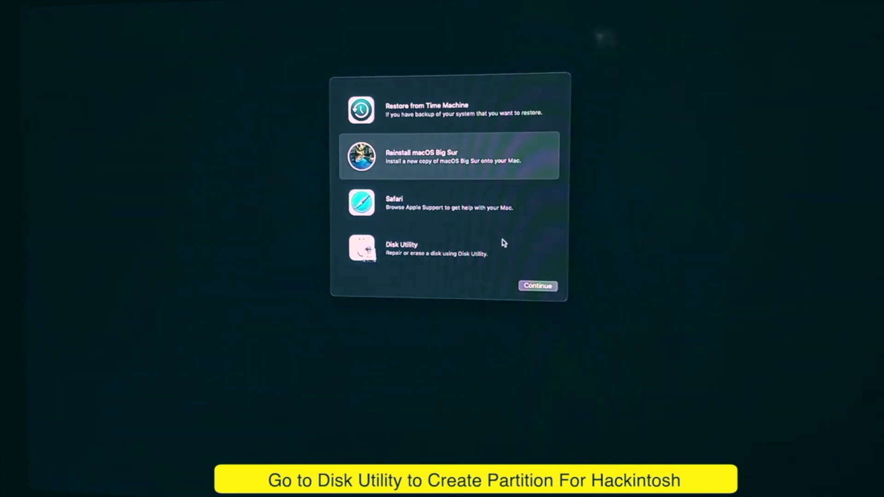
- Choose Reinstall macOS Big Sur, agree to the license, and install onto the iMac disk
{"action": "left_click", "coordinate": [526, 287]}
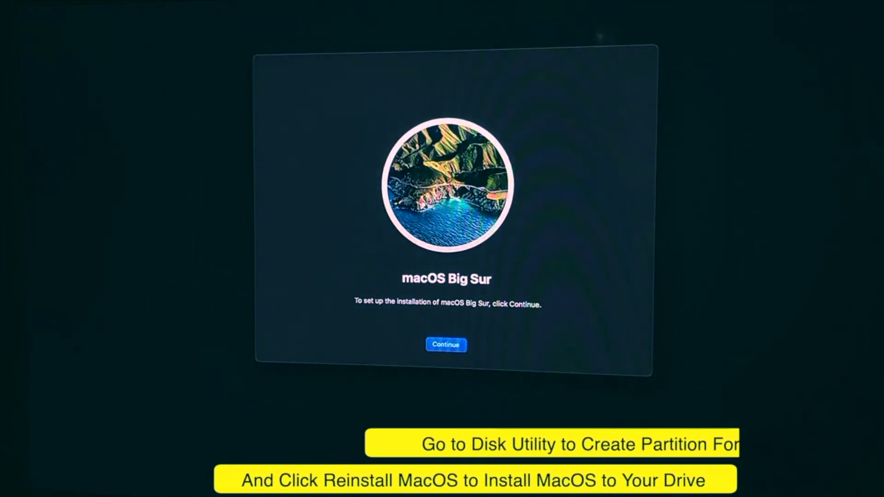
{"action": "left_click", "coordinate": [449, 347]}
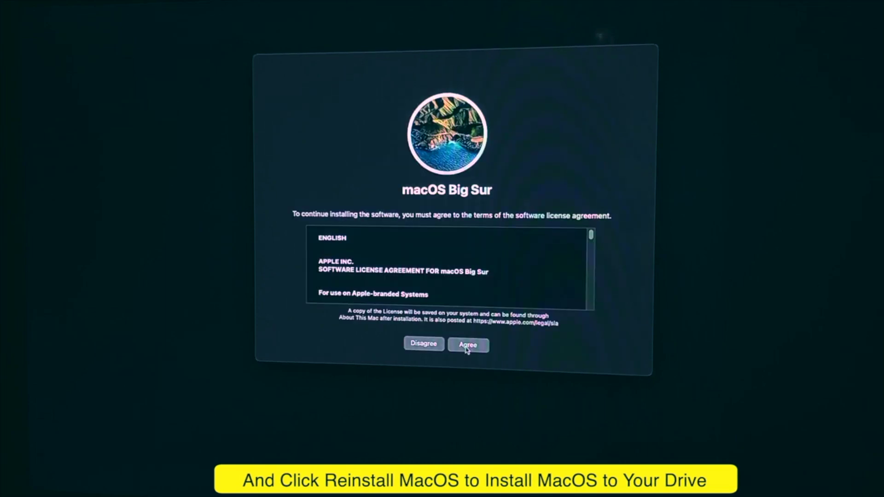
{"action": "left_click", "coordinate": [466, 349]}
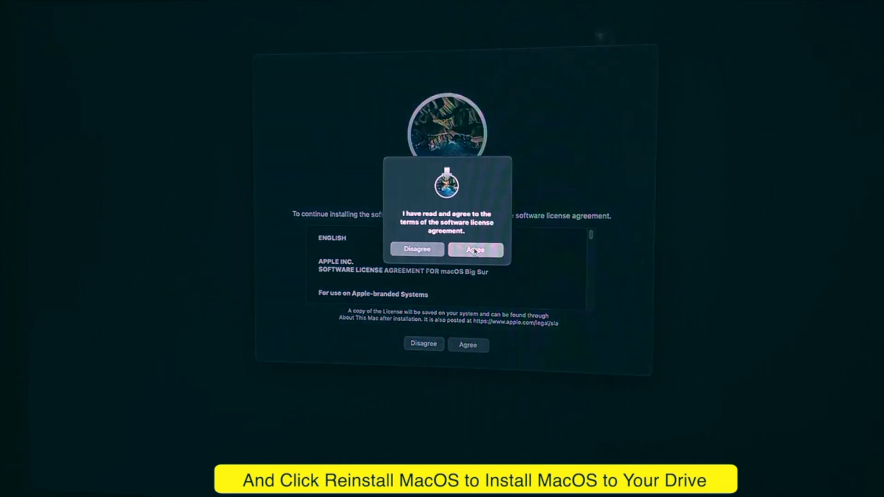
{"action": "left_click", "coordinate": [474, 251]}
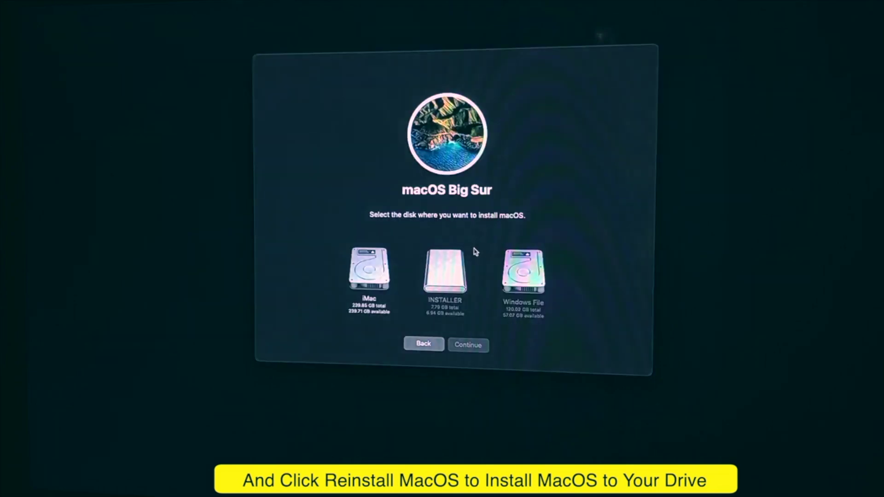
{"action": "left_click", "coordinate": [377, 279]}
{"action": "left_click", "coordinate": [463, 348]}
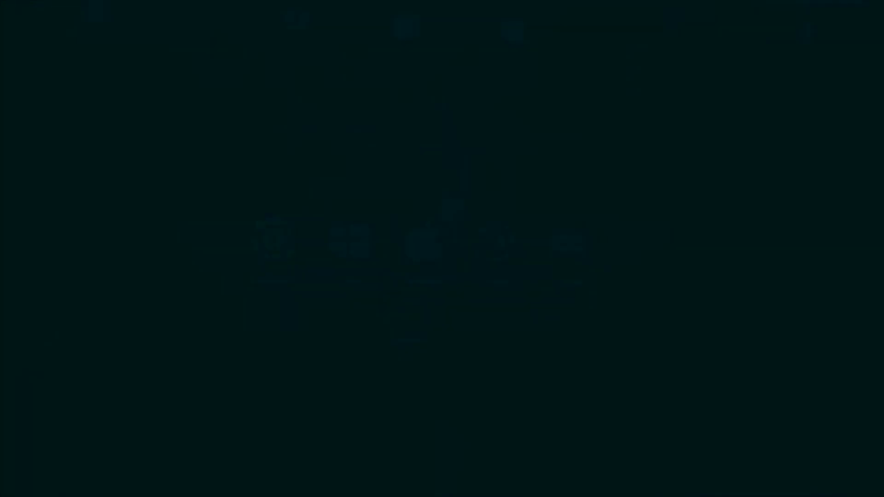
- Boot the macOS Installer entry to finish installing, then boot the newly installed macOS disk
{"action": "key", "text": "Left"}
{"action": "key", "text": "Left"}
{"action": "key", "text": "Right"}
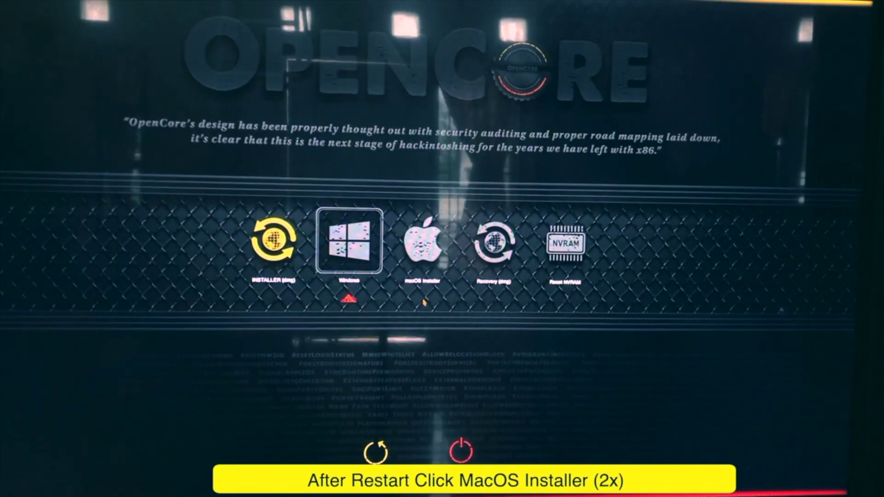
{"action": "key", "text": "Right"}
{"action": "key", "text": "Return"}
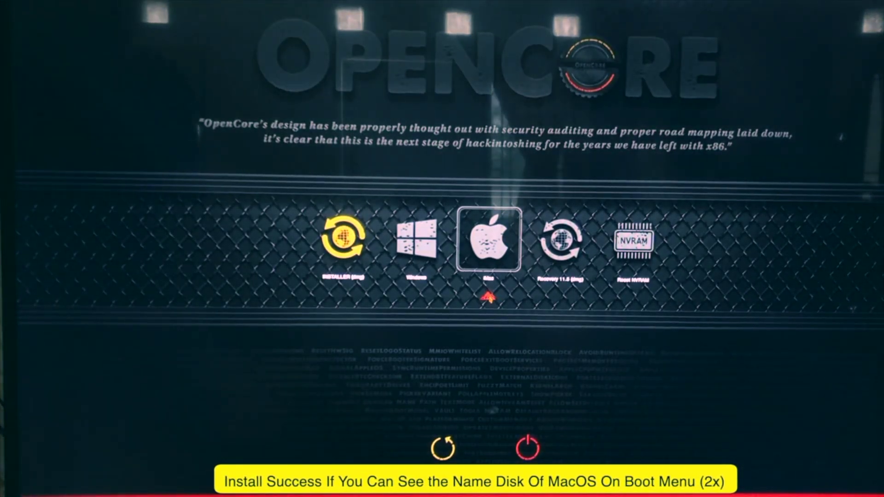
{"action": "key", "text": "Return"}
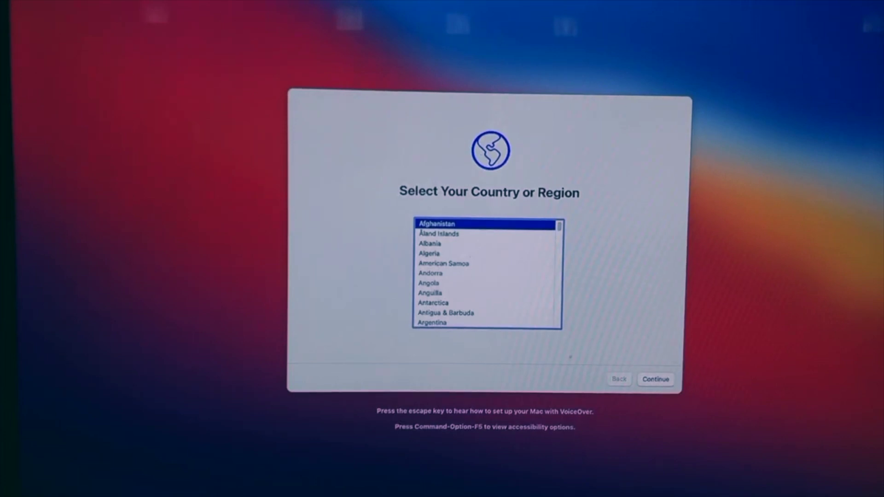
- Choose Indonesia, keep the suggested languages, and skip Accessibility and Migration Assistant
{"action": "key", "text": "Down"}
{"action": "key", "text": "Down"}
{"action": "key", "text": "Down"}
{"action": "key", "text": "Down"}
{"action": "key", "text": "Down"}
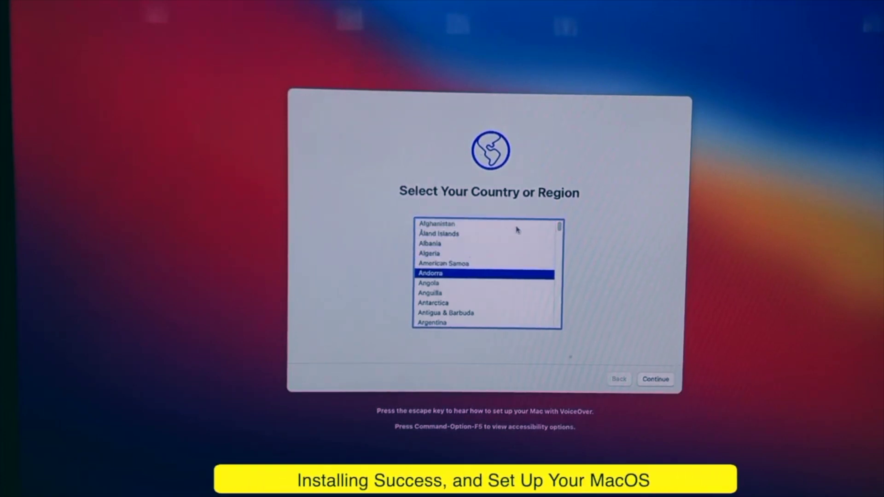
{"action": "left_click_drag", "start_coordinate": [559, 225], "coordinate": [558, 267]}
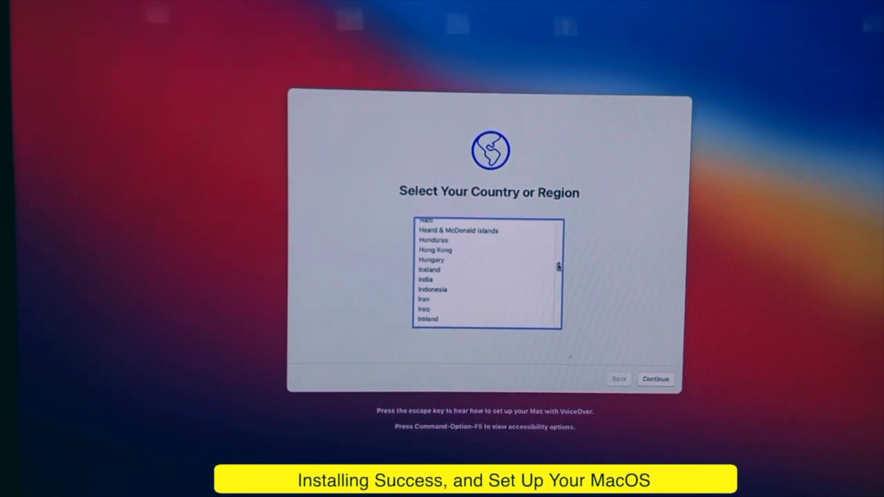
{"action": "left_click", "coordinate": [441, 290]}
{"action": "left_click", "coordinate": [645, 380]}
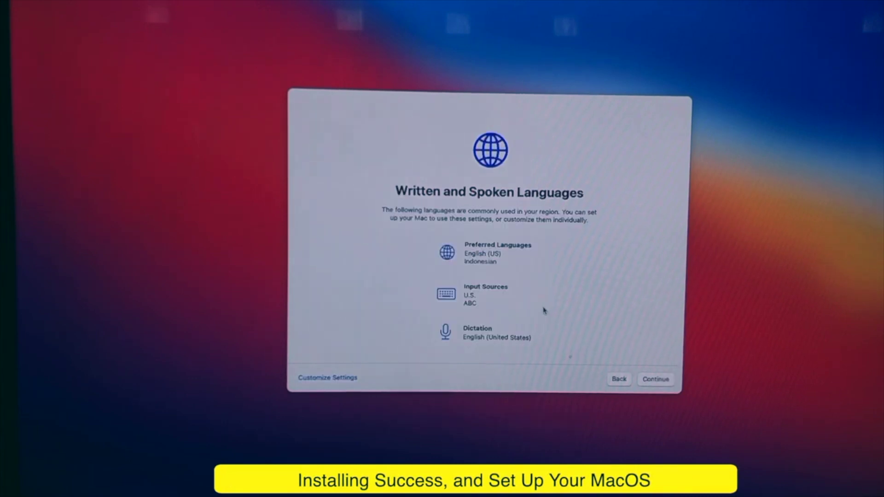
{"action": "left_click", "coordinate": [653, 385]}
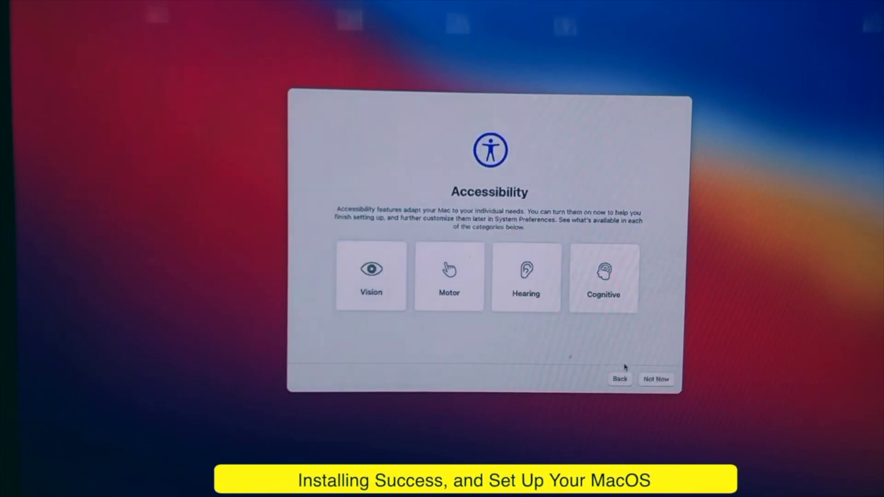
{"action": "left_click", "coordinate": [670, 380]}
{"action": "left_click", "coordinate": [671, 381]}
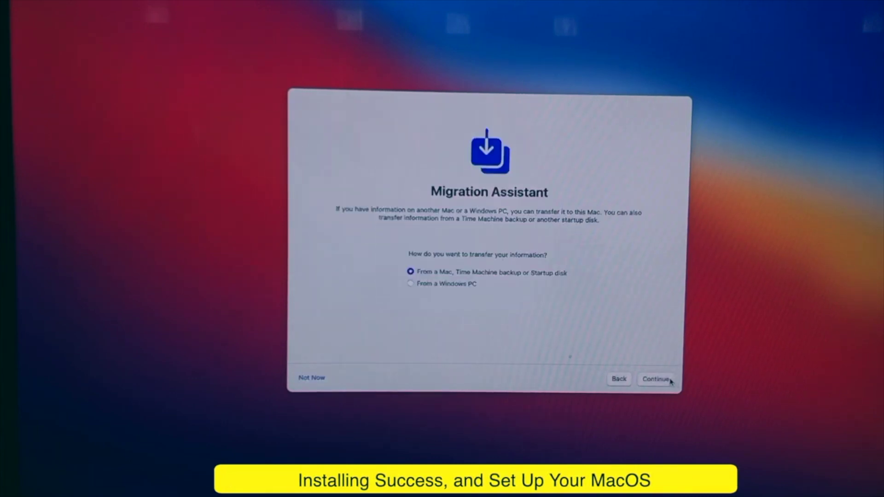
{"action": "left_click", "coordinate": [318, 378]}
- Agree to the terms and create the user account with full name and password
{"action": "left_click", "coordinate": [659, 379]}
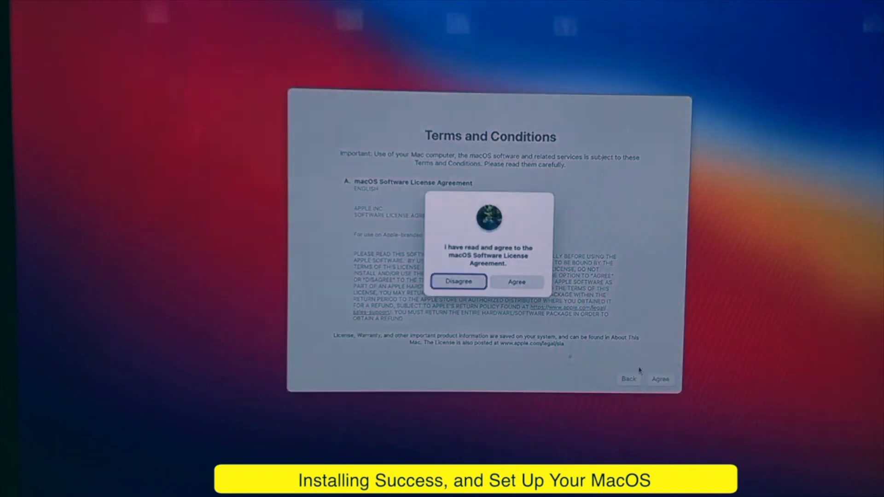
{"action": "left_click", "coordinate": [507, 284]}
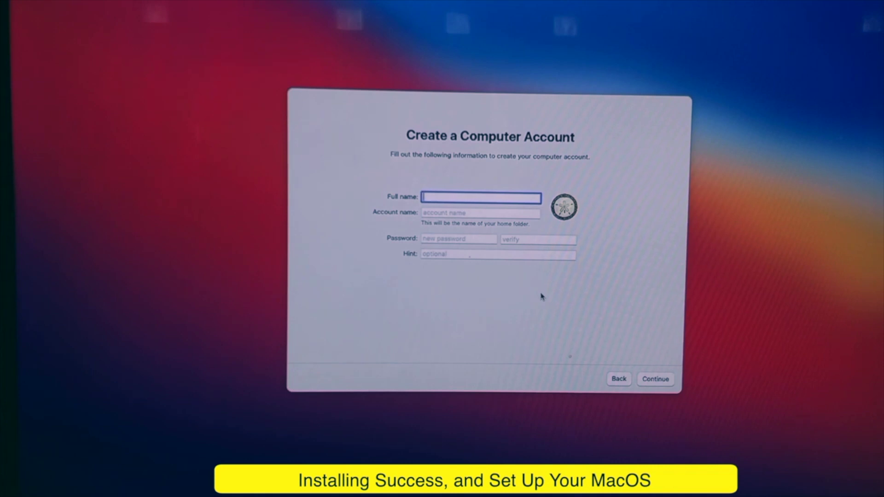
{"action": "type", "text": "Roy Junaidi"}
{"action": "key", "text": "Tab"}
{"action": "key", "text": "Tab"}
{"action": "type", "text": "**********"}
{"action": "key", "text": "Tab"}
{"action": "type", "text": "**********"}
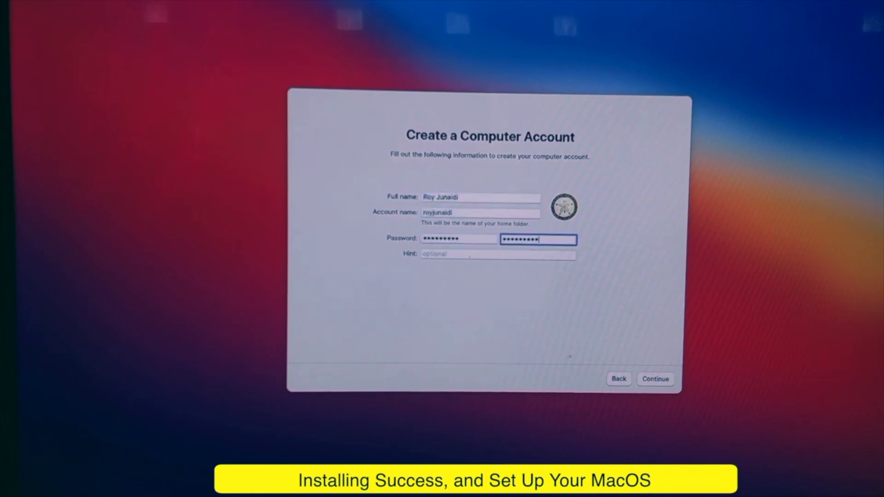
{"action": "left_click", "coordinate": [655, 379]}
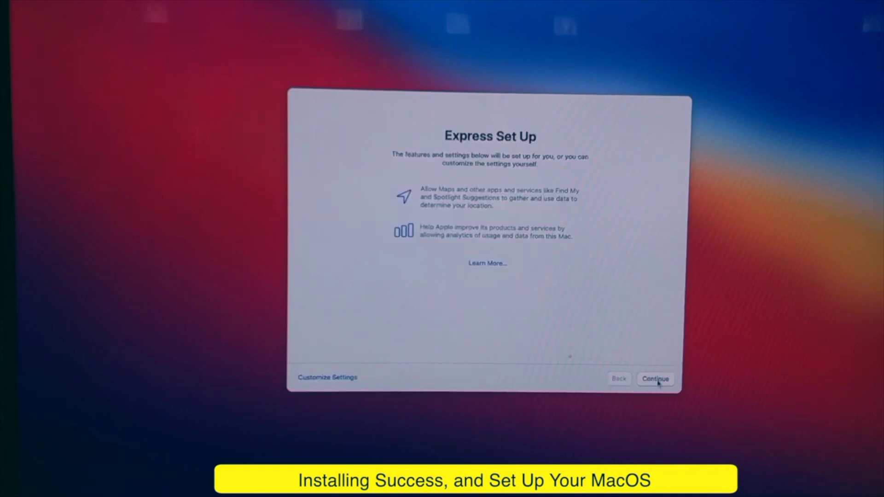
- Accept express setup, analytics and Siri defaults, and choose the Dark appearance
{"action": "left_click", "coordinate": [656, 379]}
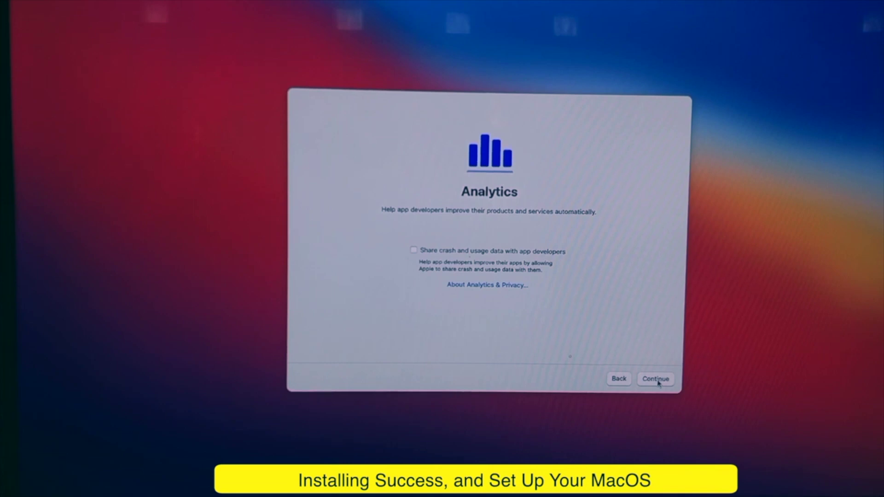
{"action": "left_click", "coordinate": [656, 379]}
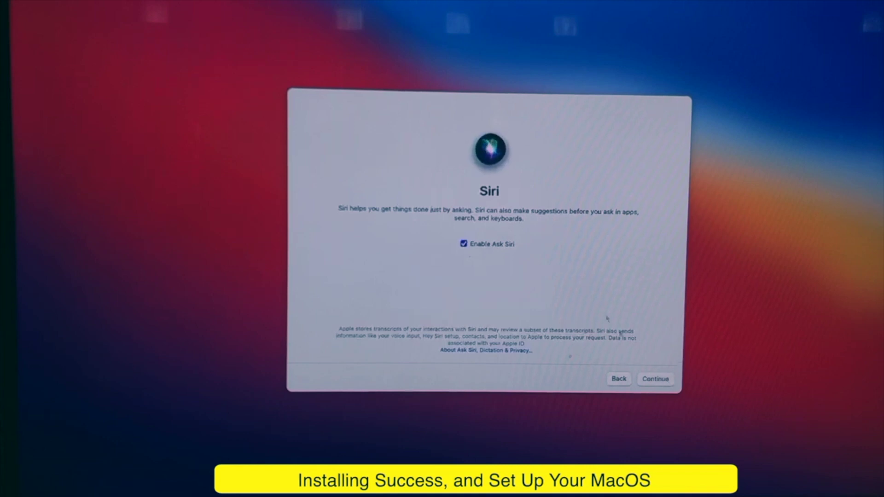
{"action": "left_click", "coordinate": [653, 379]}
{"action": "key", "text": "Right"}
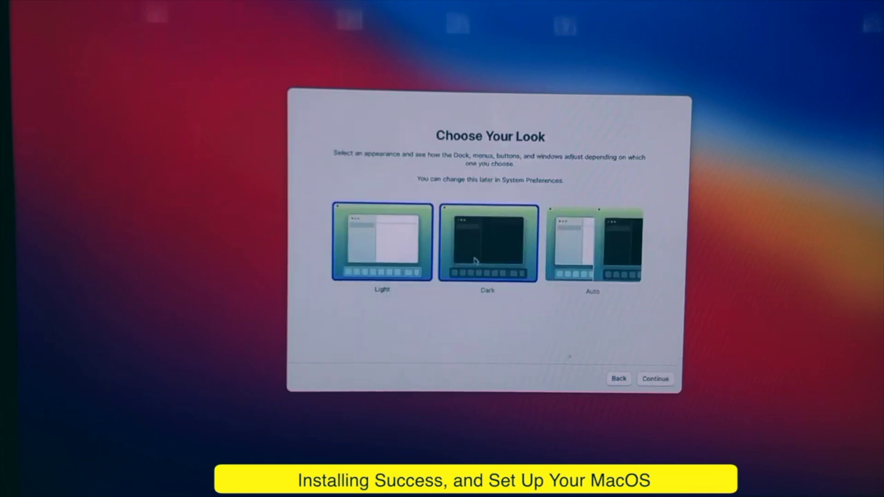
{"action": "left_click", "coordinate": [650, 378]}
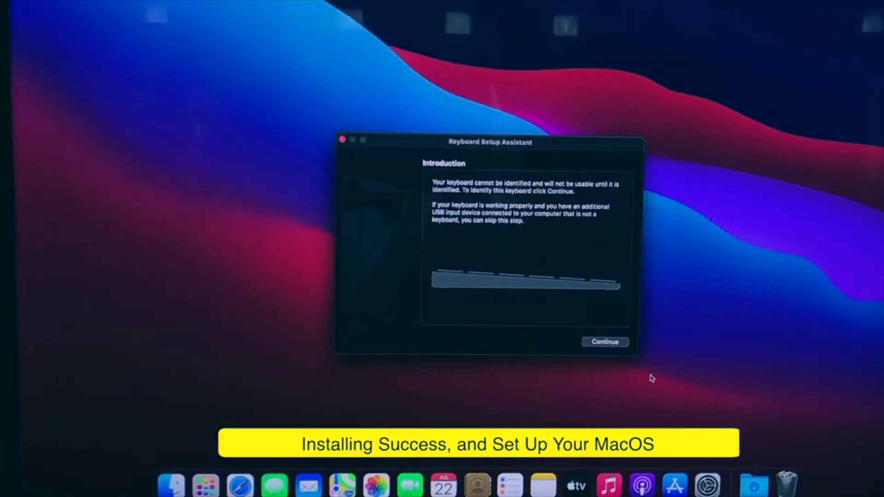
- Dismiss Keyboard Setup Assistant and raise the LG TV underscan slightly above Off in Displays
{"action": "left_click", "coordinate": [343, 140]}
{"action": "left_click", "coordinate": [707, 484]}
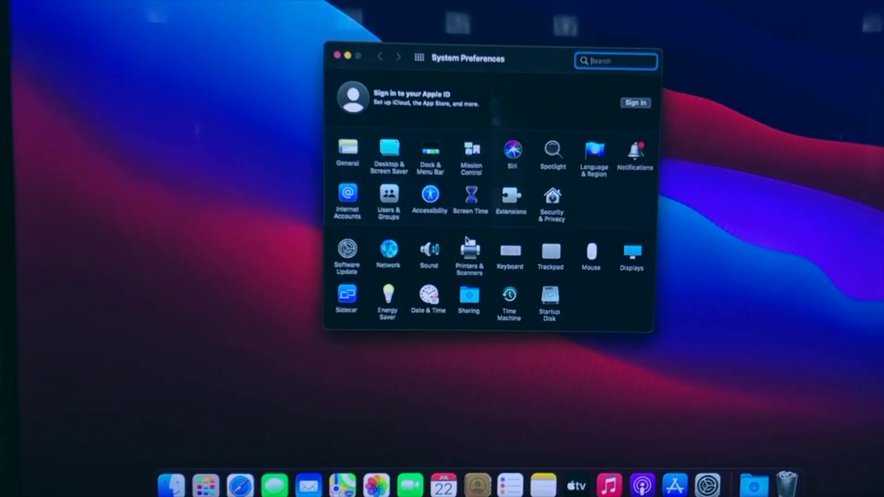
{"action": "left_click", "coordinate": [640, 254]}
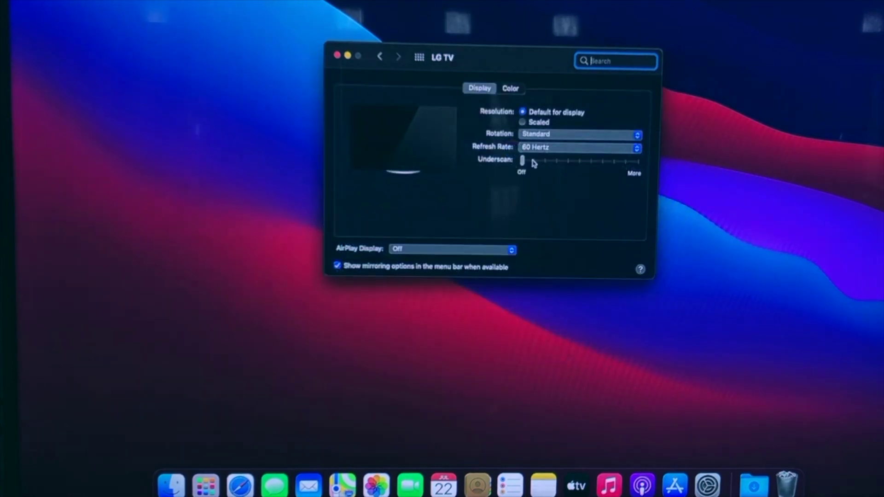
{"action": "mouse_move", "coordinate": [533, 162]}
{"action": "left_mouse_down"}
{"action": "mouse_move", "coordinate": [552, 163]}
{"action": "mouse_move", "coordinate": [544, 166]}
{"action": "left_mouse_up"}
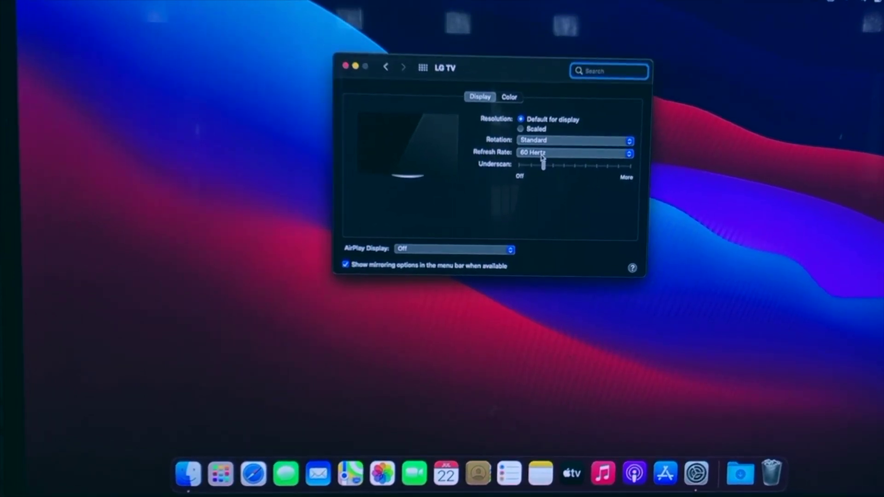
{"action": "left_click", "coordinate": [344, 67]}
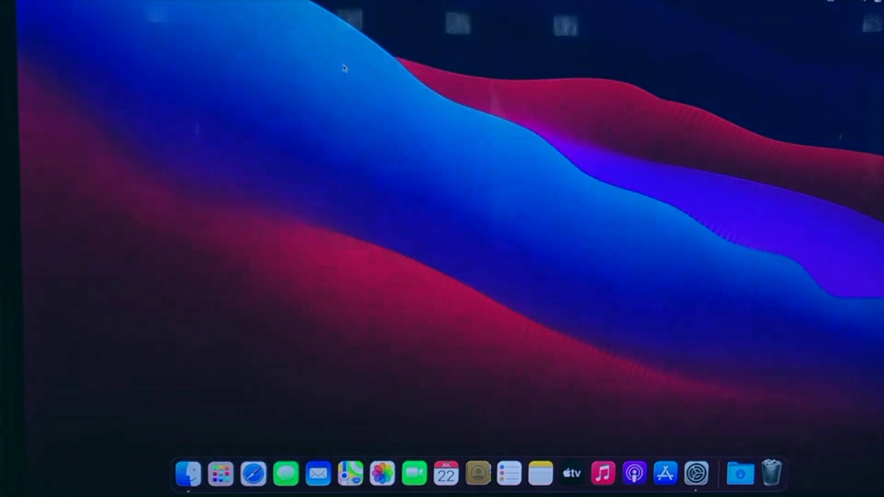
- Glance at the Wi-Fi menu, then open About This Mac from the Apple menu
{"action": "left_click", "coordinate": [830, 1]}
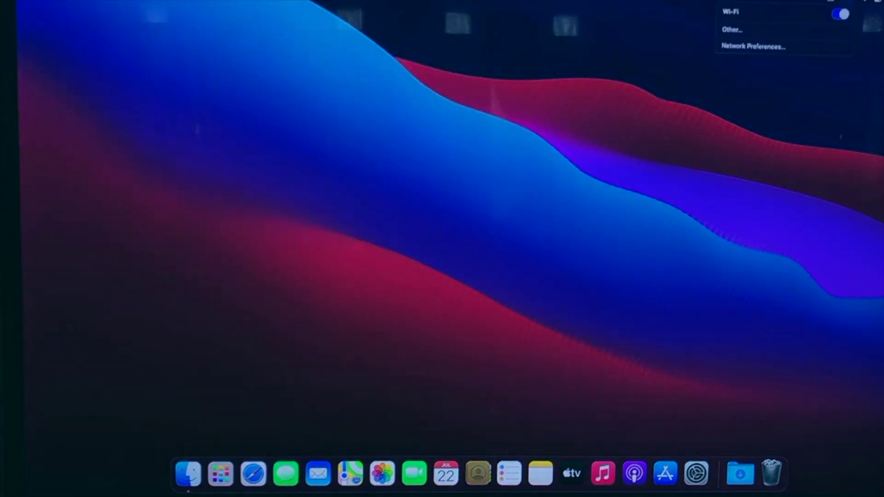
{"action": "left_click", "coordinate": [502, 171]}
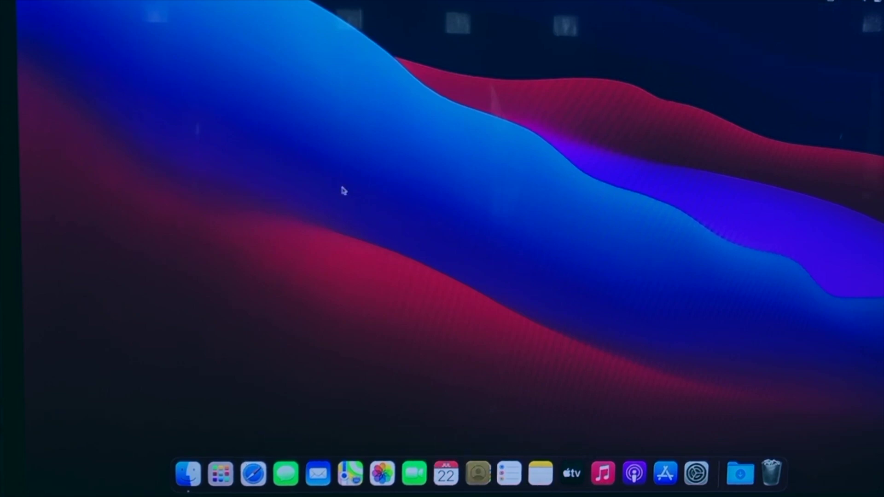
{"action": "left_click", "coordinate": [27, 1]}
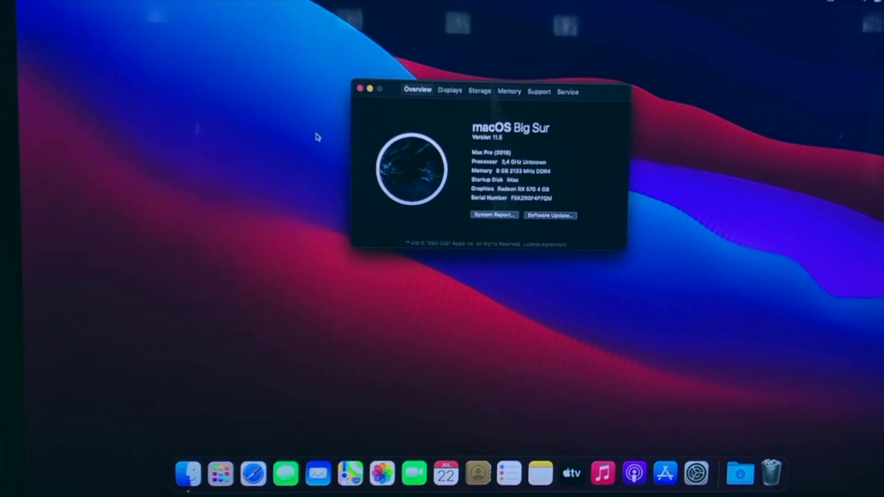
- Browse the Displays, Storage, Memory, Support and Service tabs, return to Overview, and close About This Mac
{"action": "left_click", "coordinate": [450, 90]}
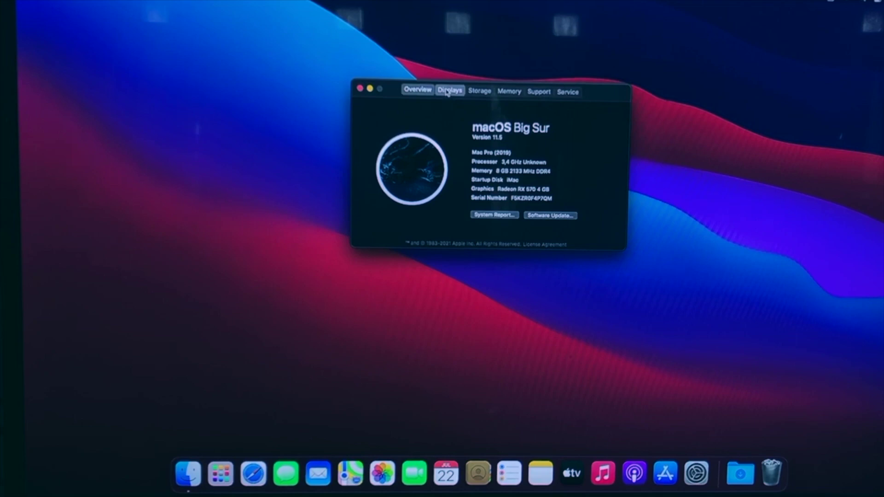
{"action": "left_click", "coordinate": [479, 91]}
{"action": "left_click", "coordinate": [509, 91]}
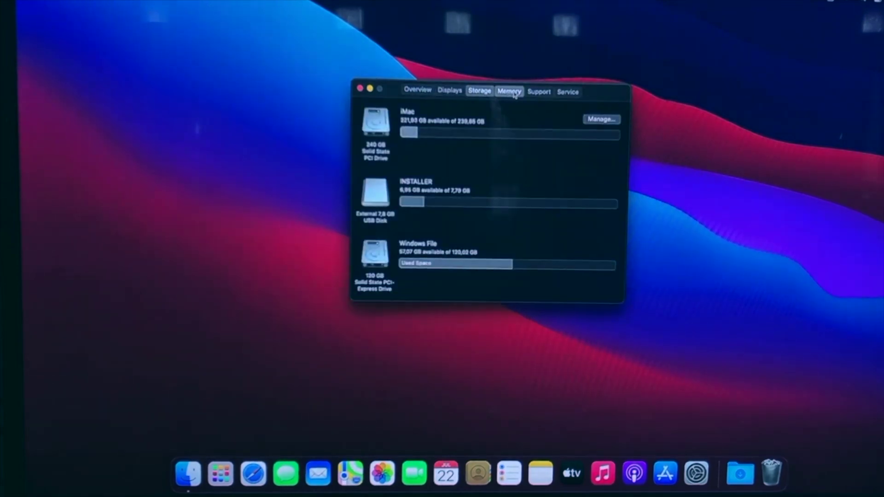
{"action": "left_click", "coordinate": [538, 92]}
{"action": "left_click", "coordinate": [568, 91]}
{"action": "left_click", "coordinate": [417, 89]}
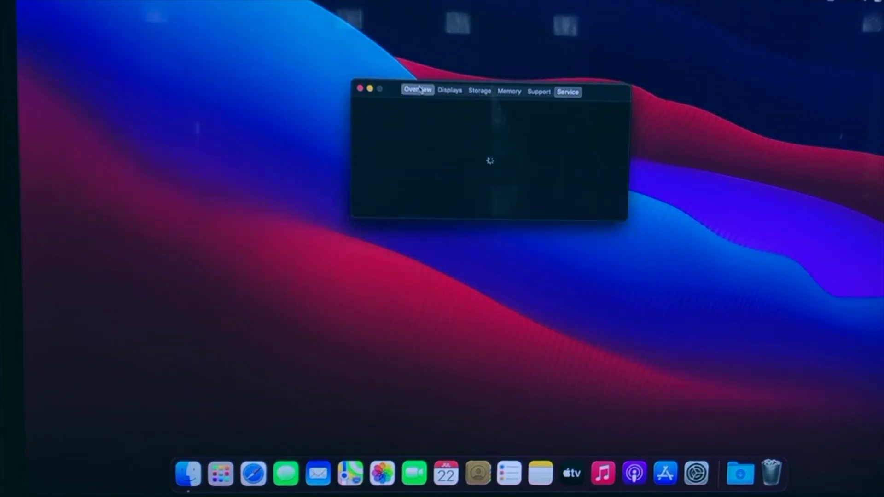
{"action": "left_click", "coordinate": [359, 88]}
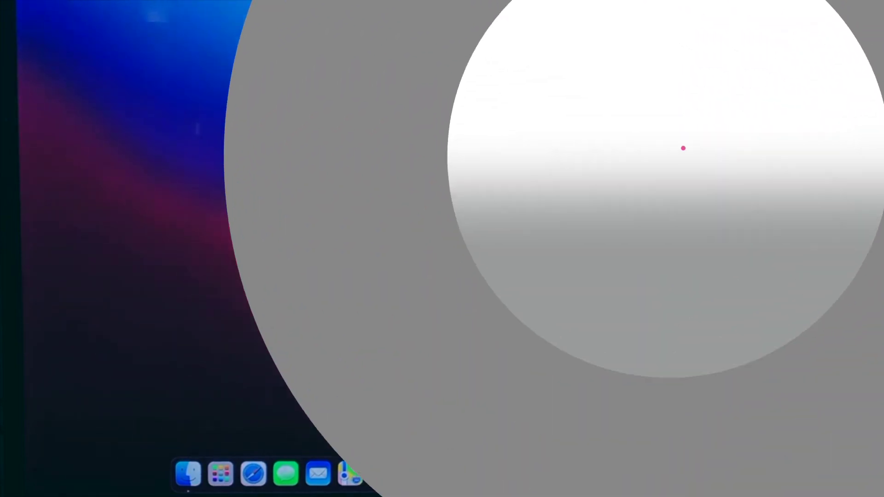